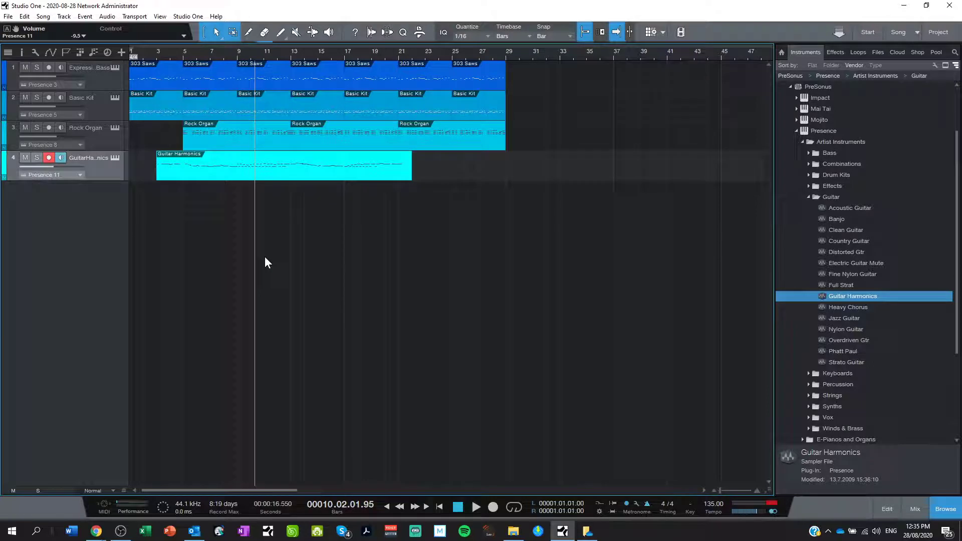
Play the song from bar 10 to hear the existing instrument tracks and stop around bar 14
key("space")
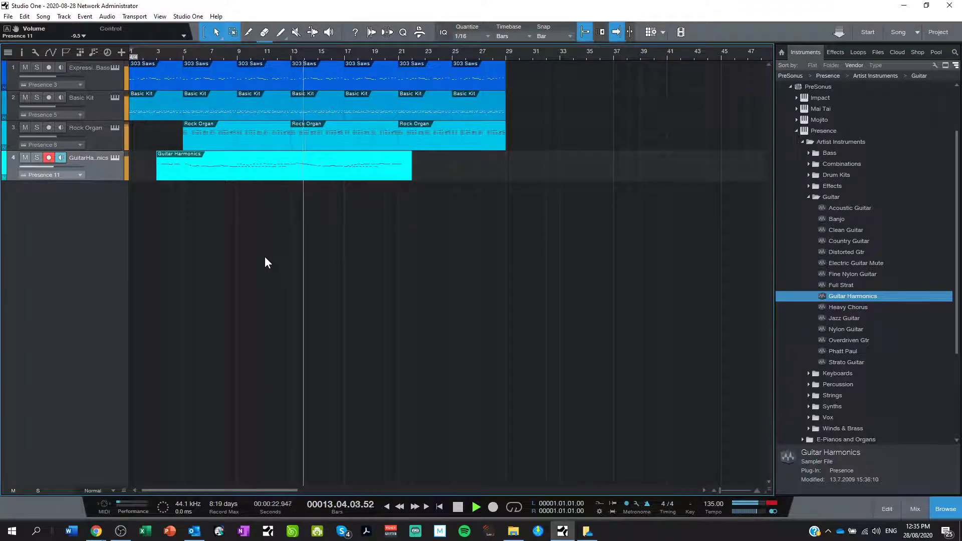
key("space")
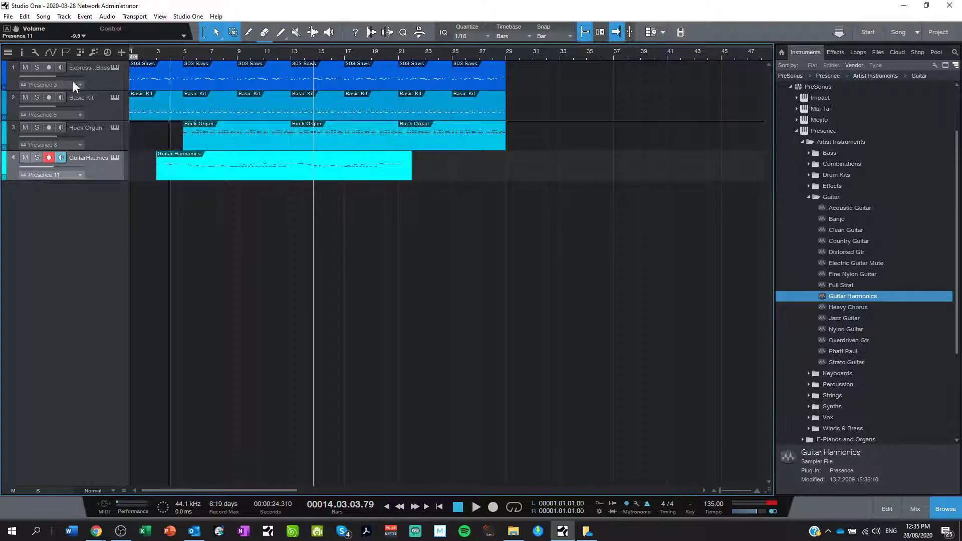
Start adding a new track named Voice with the track type Audio
left_click(120, 53)
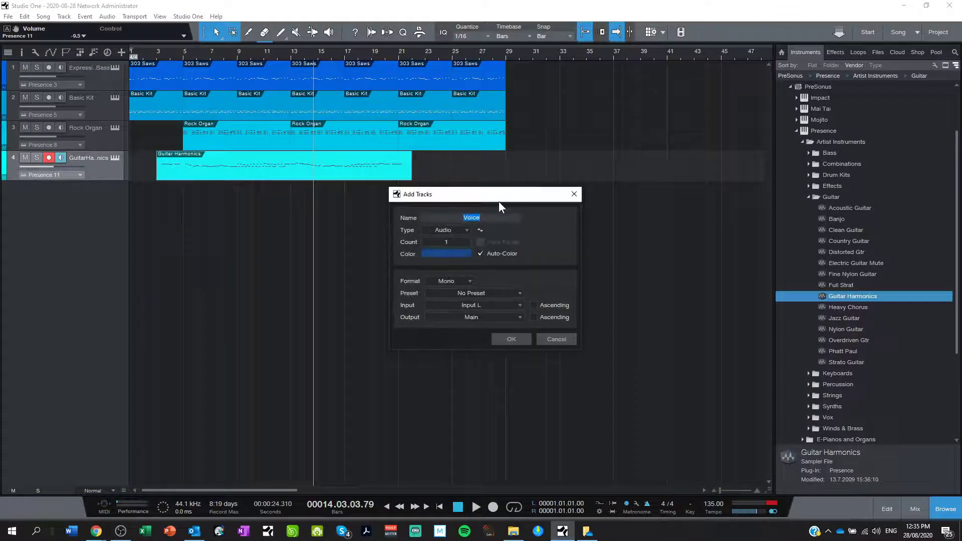
left_click(488, 217)
left_click_drag(491, 219, 463, 218)
left_click(495, 218)
left_click(448, 230)
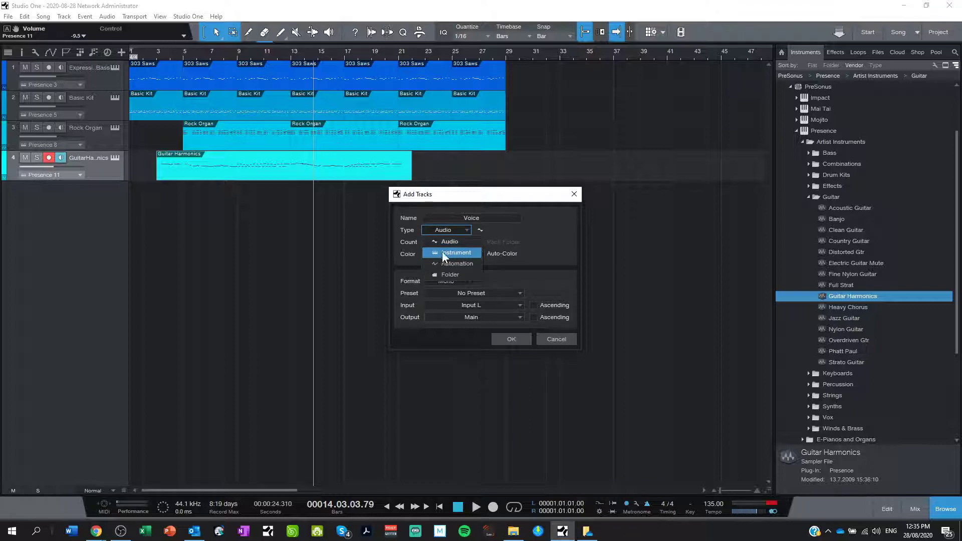
left_click(446, 241)
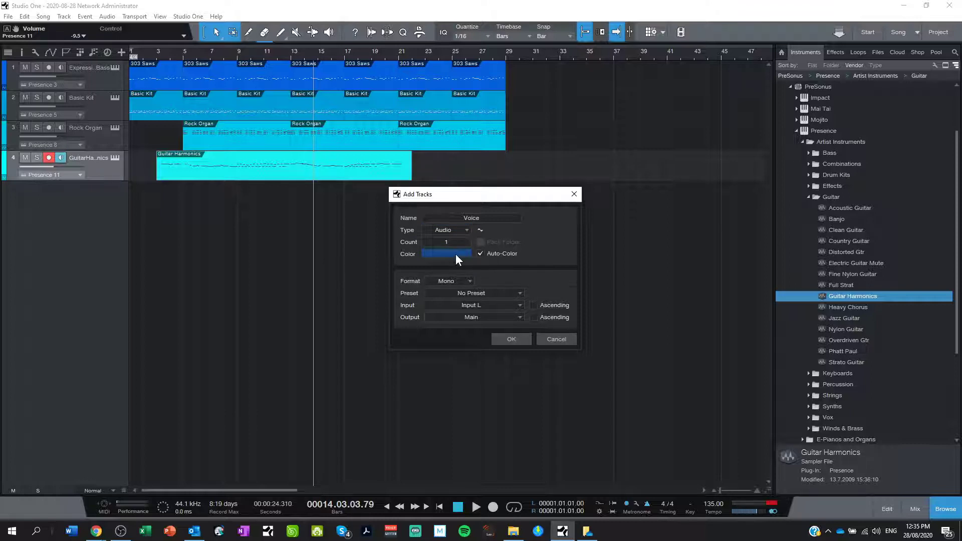
Set the new track's format to Mono and its input to Input L
left_click(457, 281)
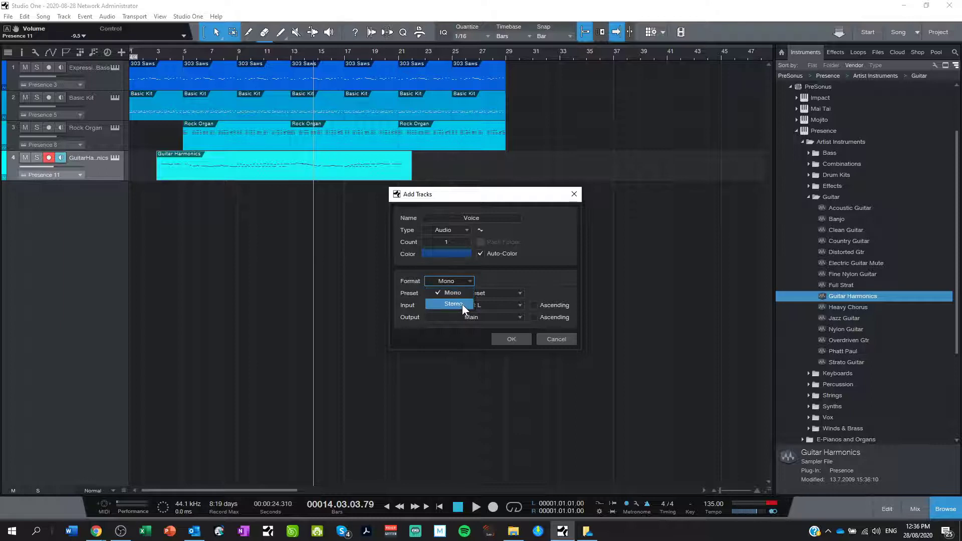
left_click(461, 296)
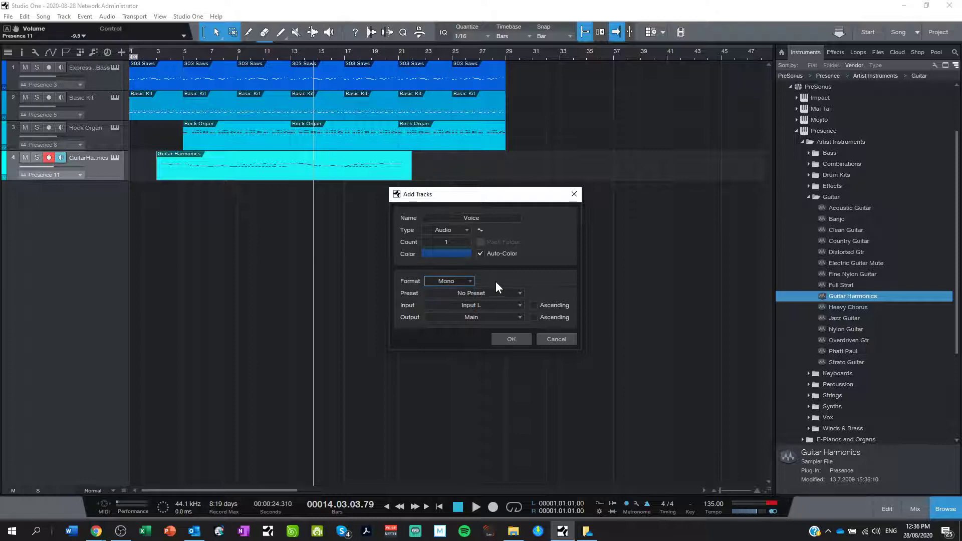
left_click(479, 304)
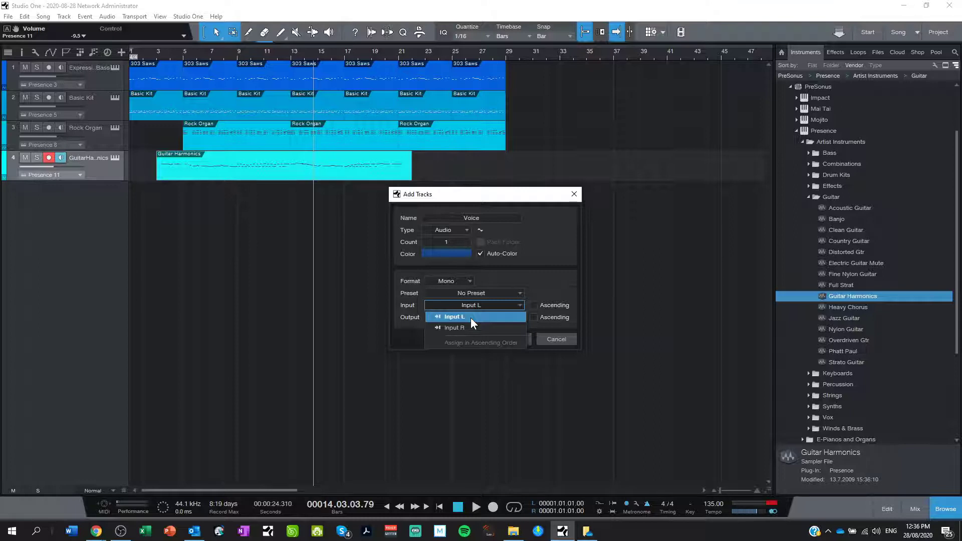
left_click(470, 318)
Try the Stereo format for the new track and view its input choices
left_click(454, 281)
left_click(458, 303)
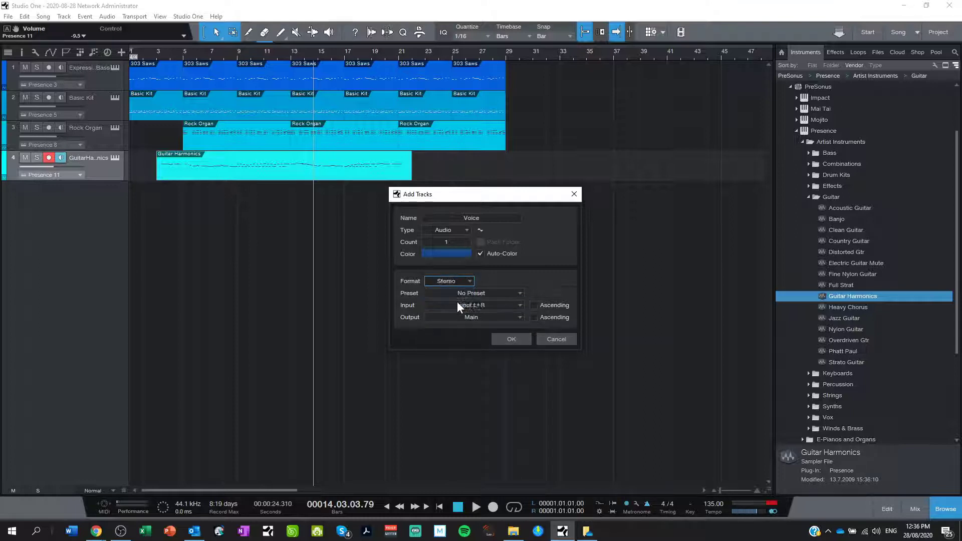
left_click(485, 307)
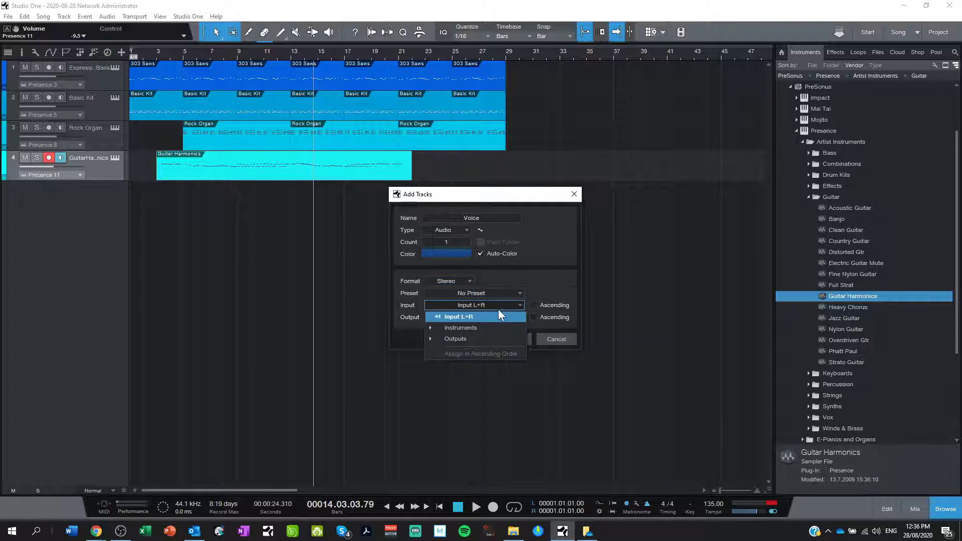
left_click(492, 308)
Return the new track's format to Mono and create the track
left_click(439, 281)
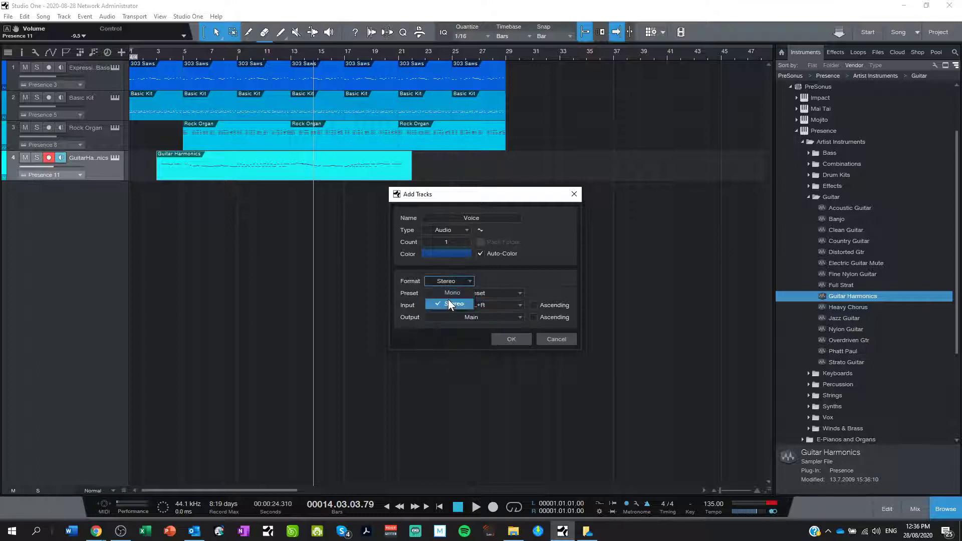
left_click(506, 336)
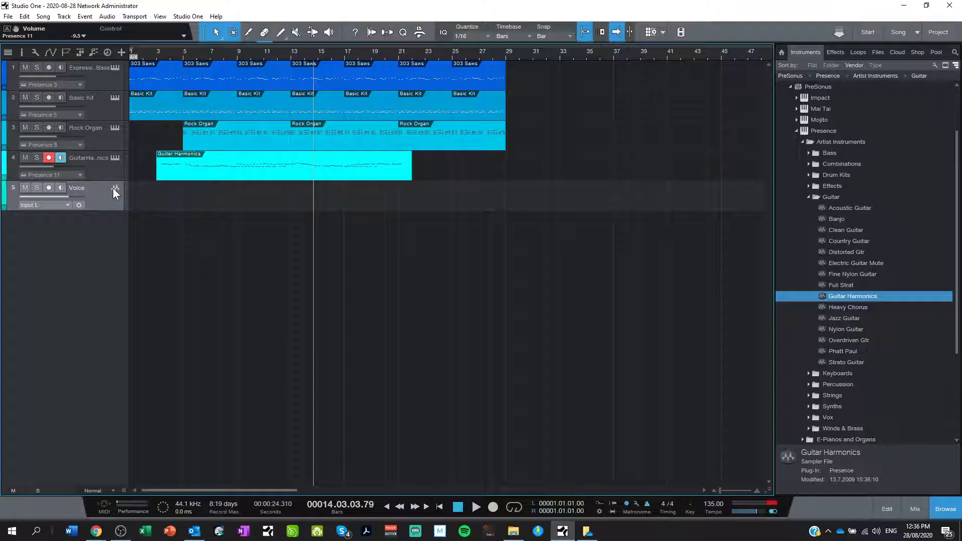
Review the Voice track's input choices, leaving Input L assigned, and arm the track for recording
left_click(55, 206)
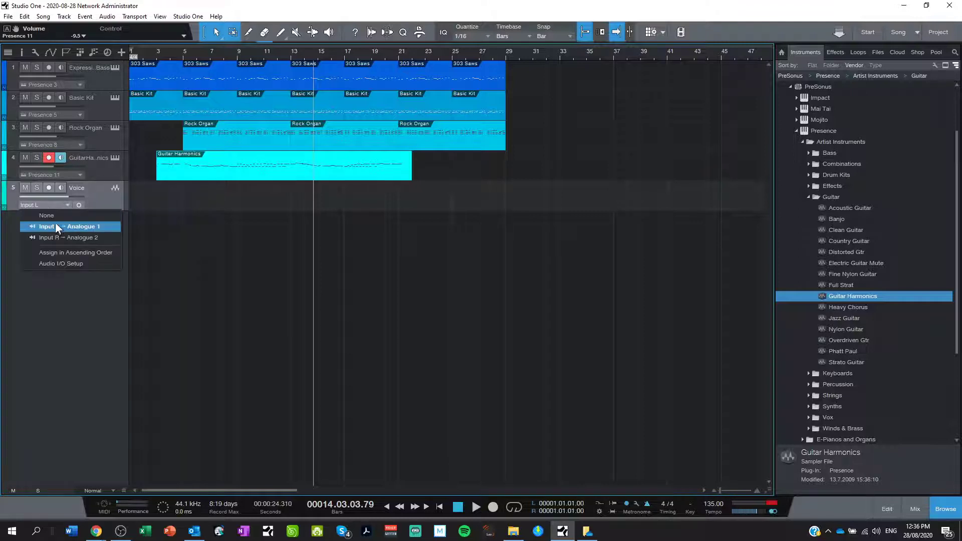
left_click(104, 201)
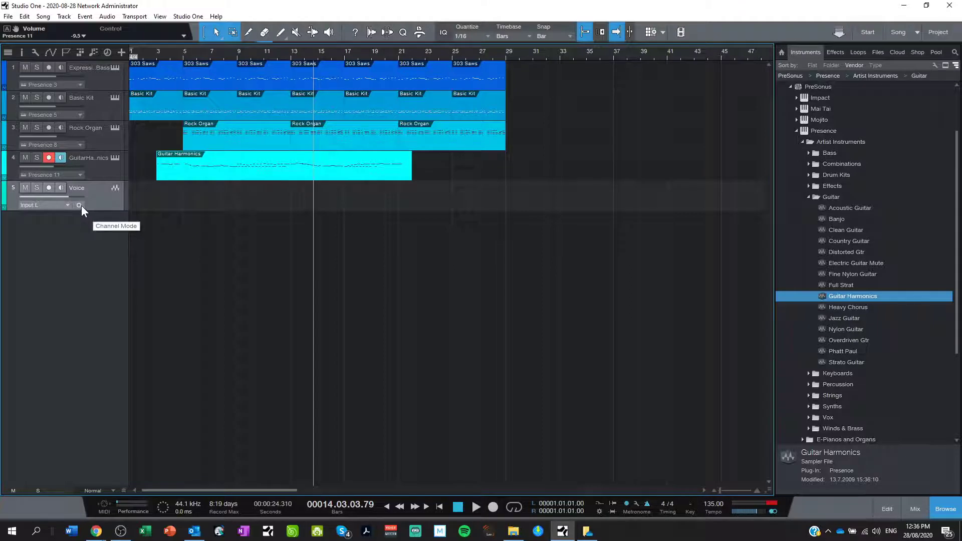
left_click(49, 188)
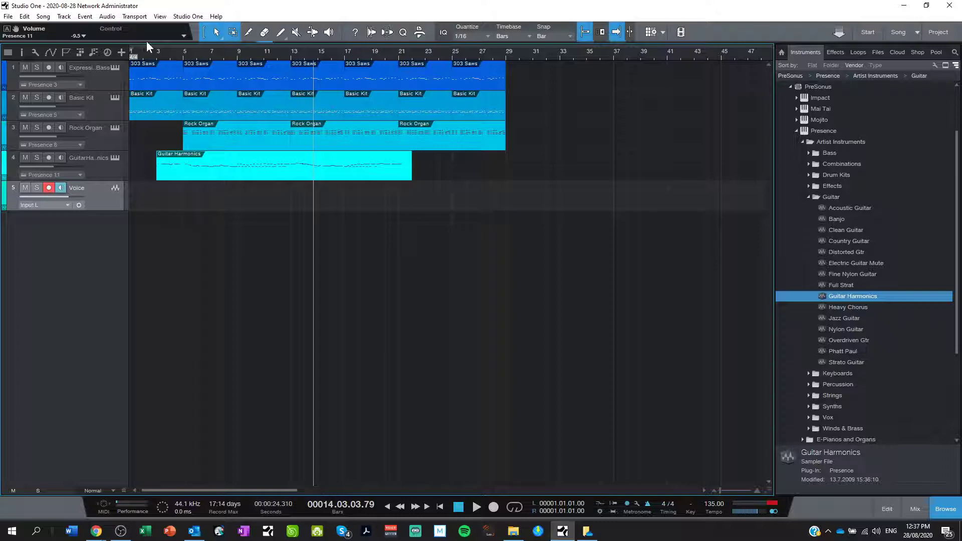
Check the selected audio device and the available devices in the audio setup options, and leave without changes
left_click(191, 18)
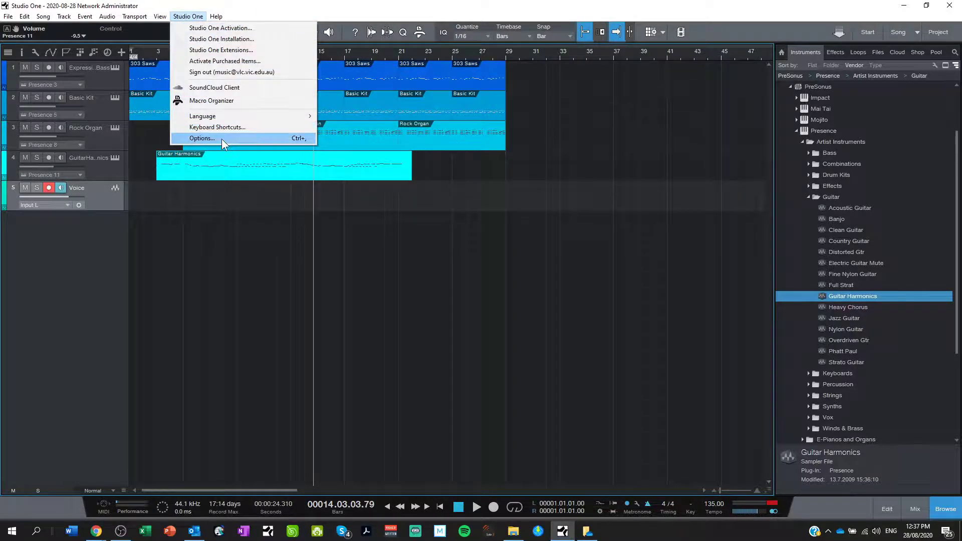
left_click(221, 139)
left_click_drag(554, 107, 445, 90)
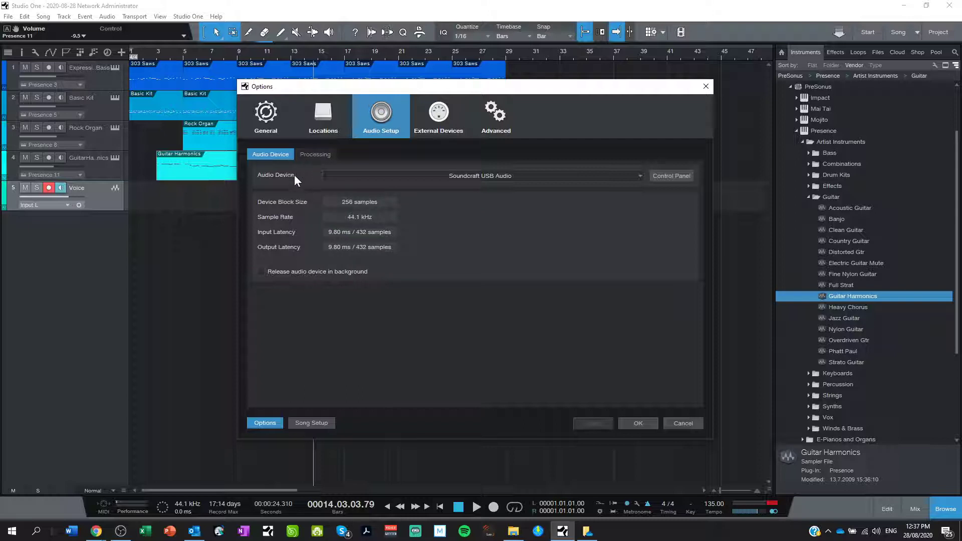
left_click(372, 176)
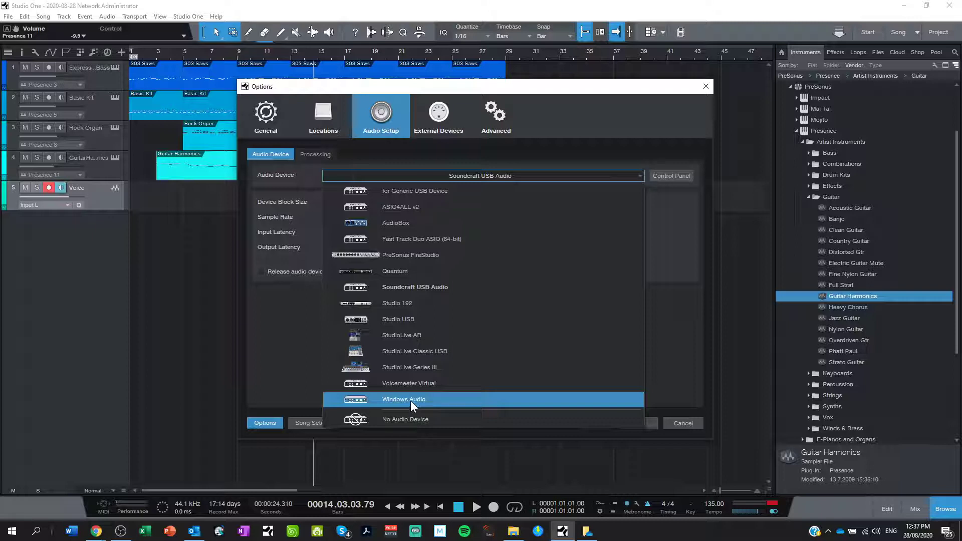
left_click(660, 350)
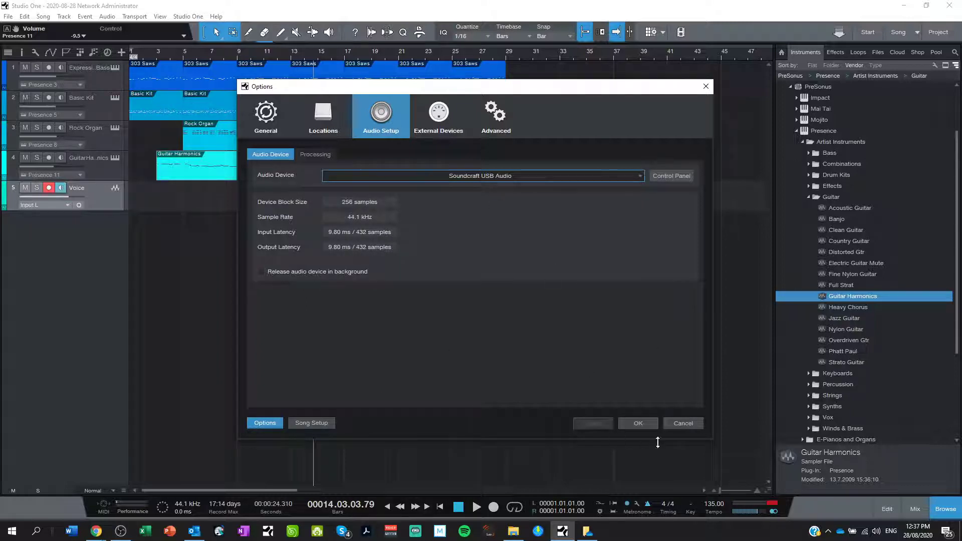
left_click(685, 423)
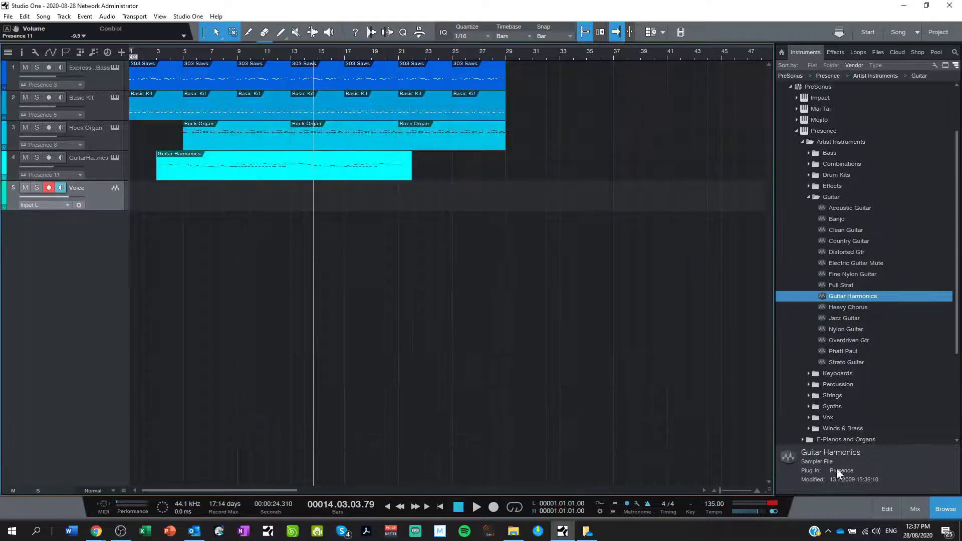
Show the mixing console and hide the browser
left_click(913, 508)
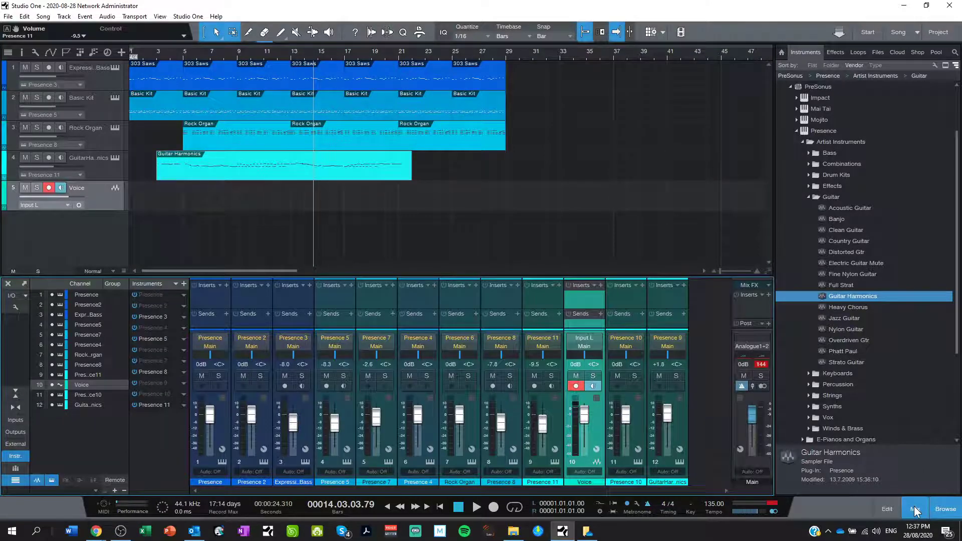
left_click(946, 508)
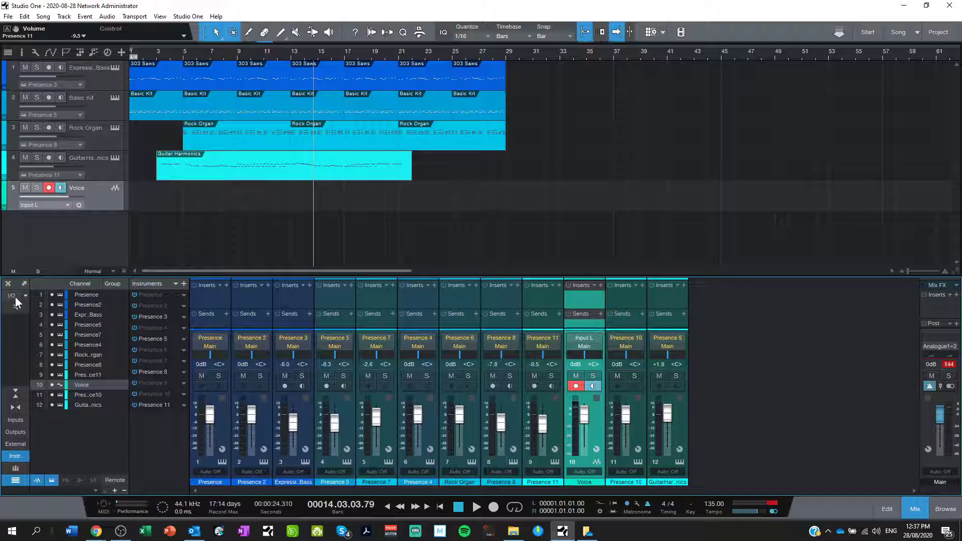
Add a mono input channel named SoundCraft 4 in the audio I/O setup, route it to Analogue 4 and apply it
left_click(15, 297)
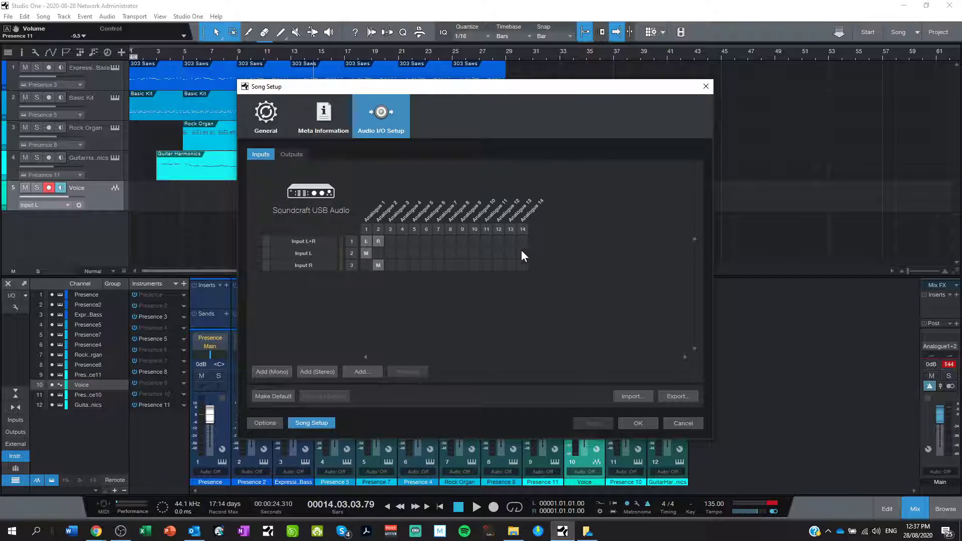
left_click(362, 371)
type("S")
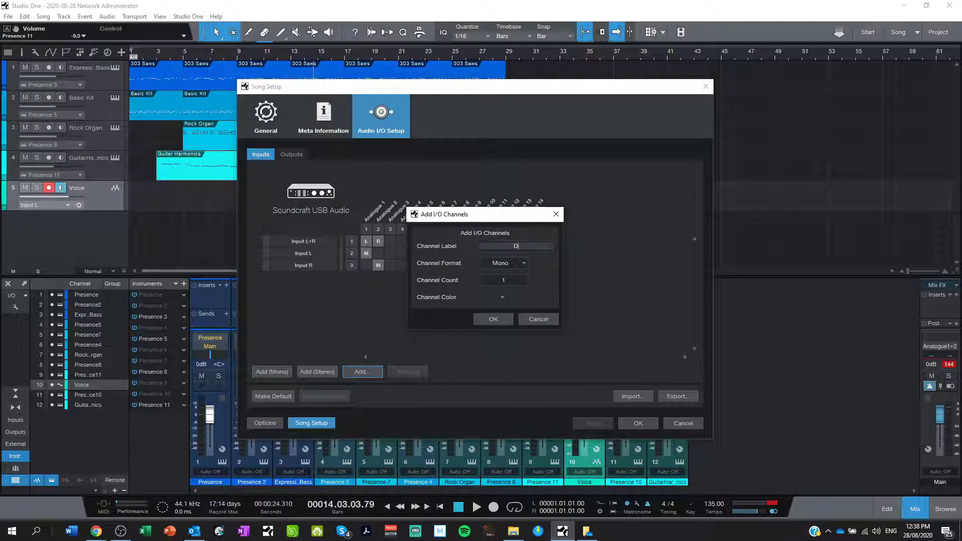
type("oundCraft 4")
left_click(501, 320)
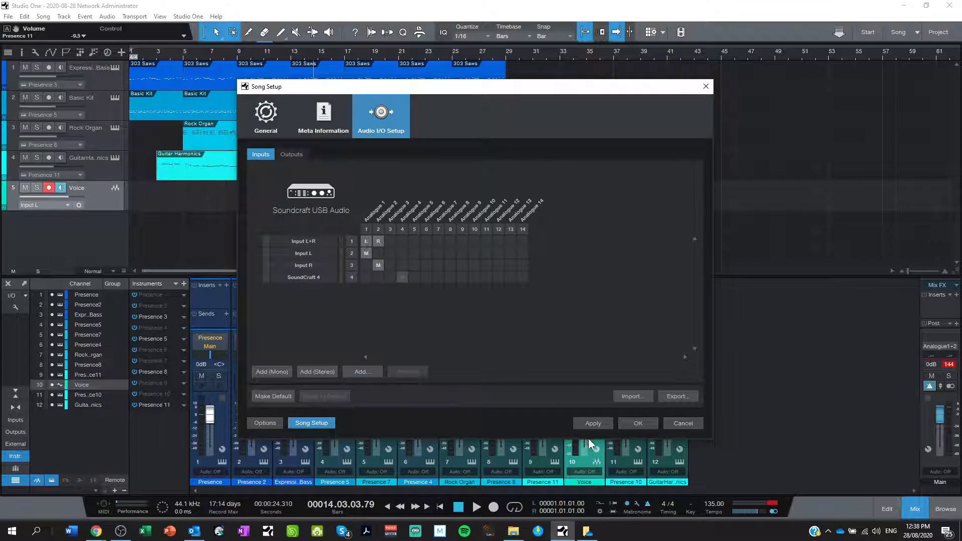
left_click(597, 425)
left_click(636, 424)
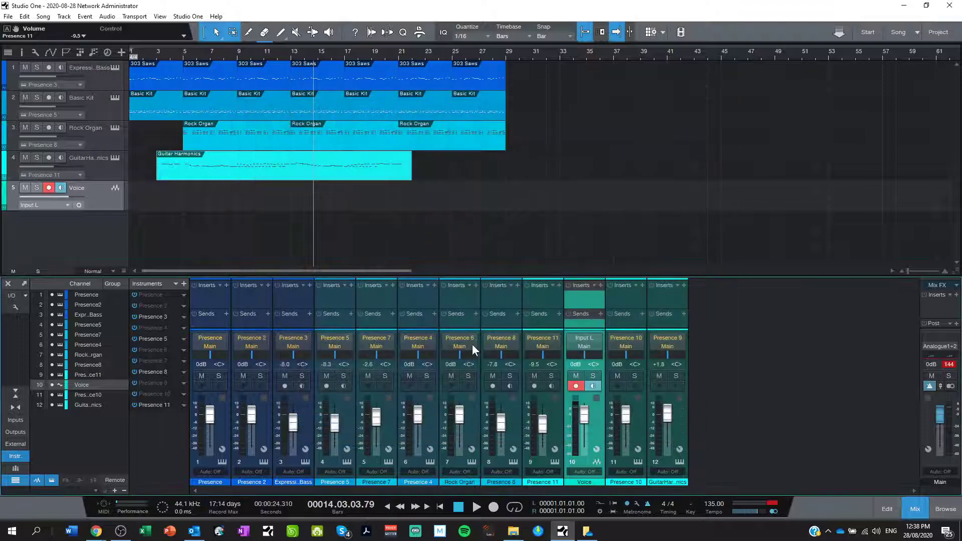
Set the Voice track's input to SoundCraft 4 and lower the main output level to -3.4 dB
left_click(60, 205)
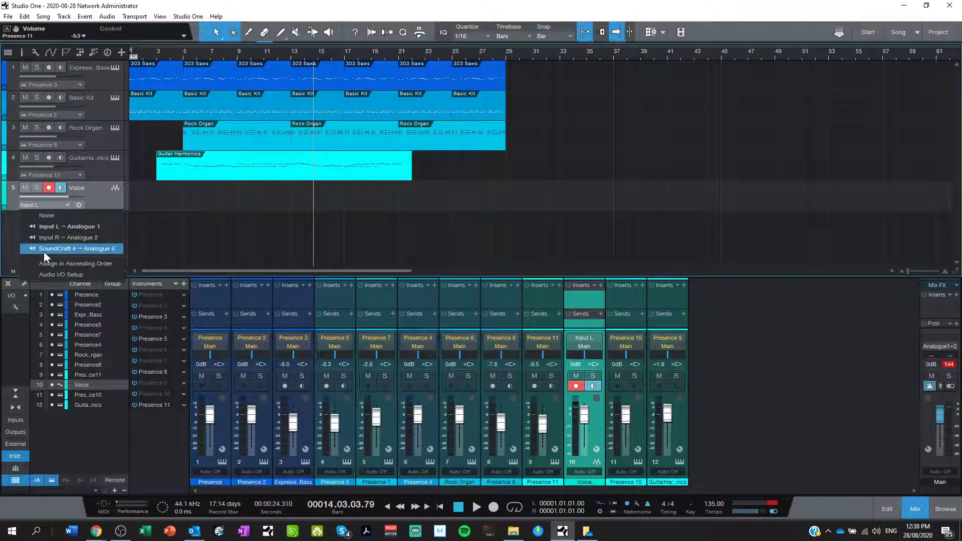
left_click(80, 248)
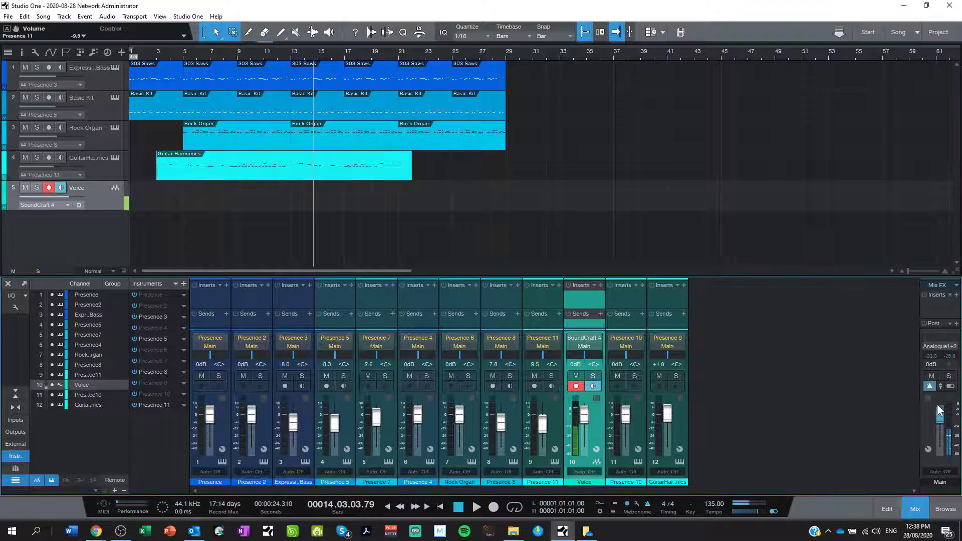
left_click_drag(940, 412, 942, 417)
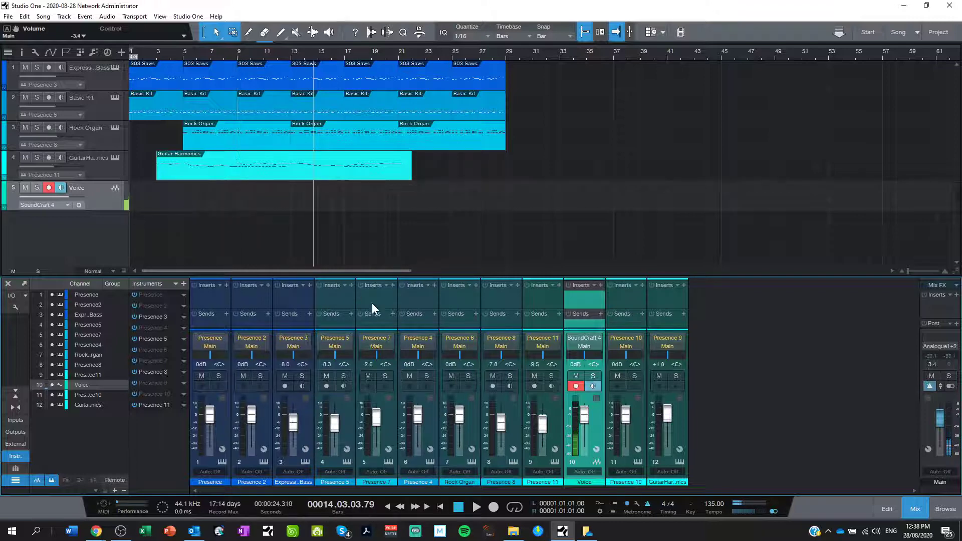
Play the song from around bar 6 to check the live voice level against the instruments, and stop playback
left_click(477, 508)
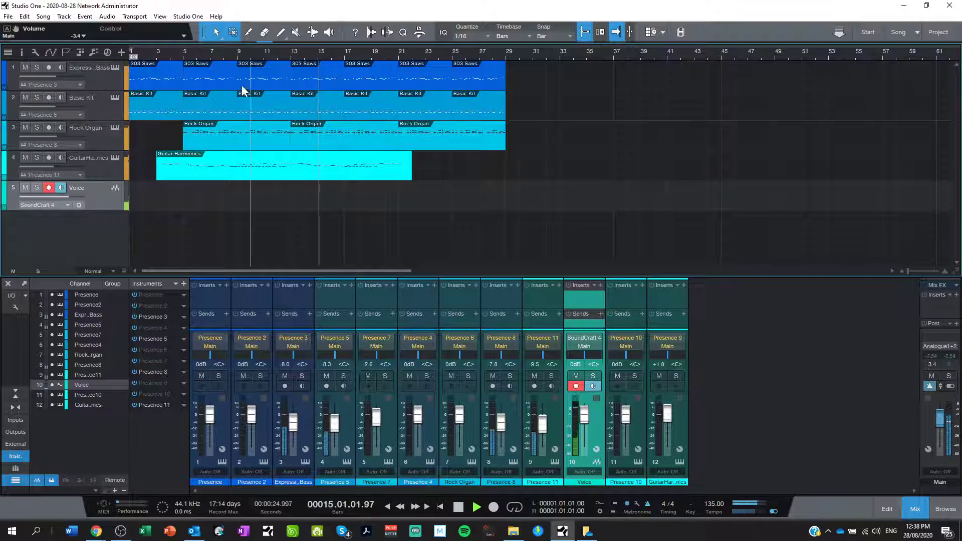
left_click(200, 56)
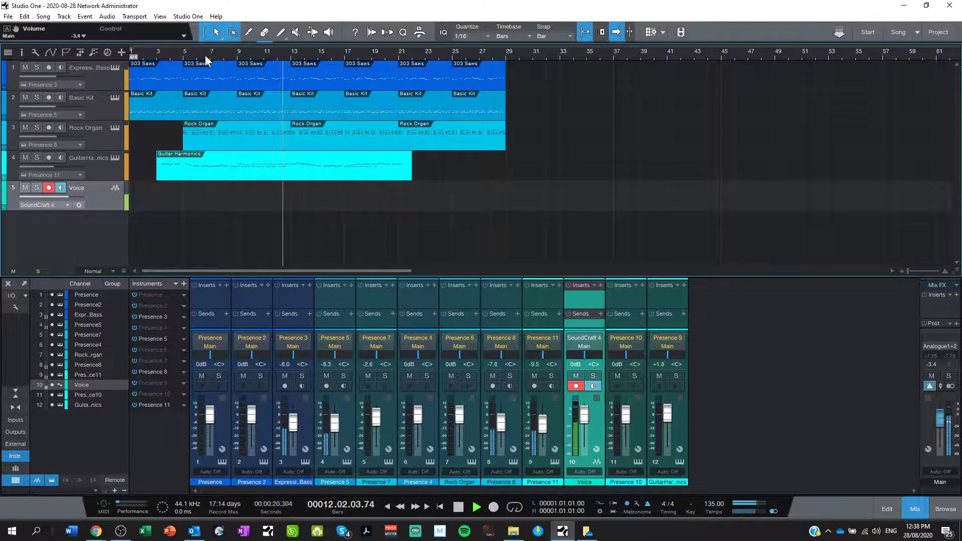
key("space")
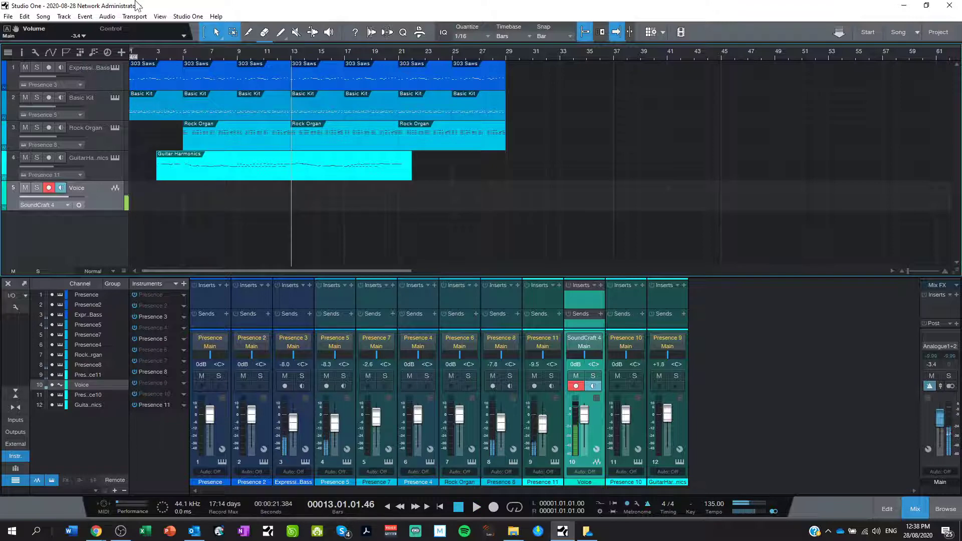
Record a vocal take on the Voice track from bar 9 to about bar 21
left_click(236, 52)
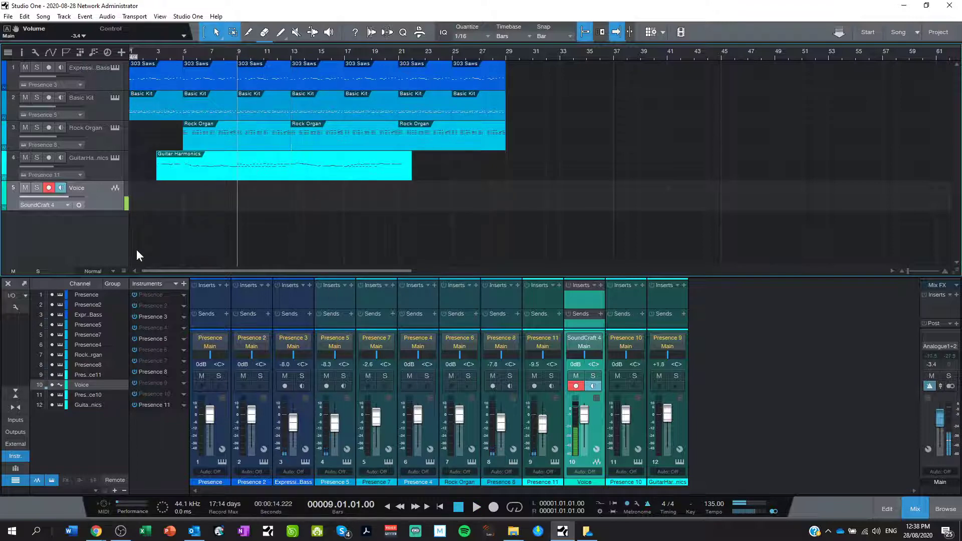
left_click(494, 507)
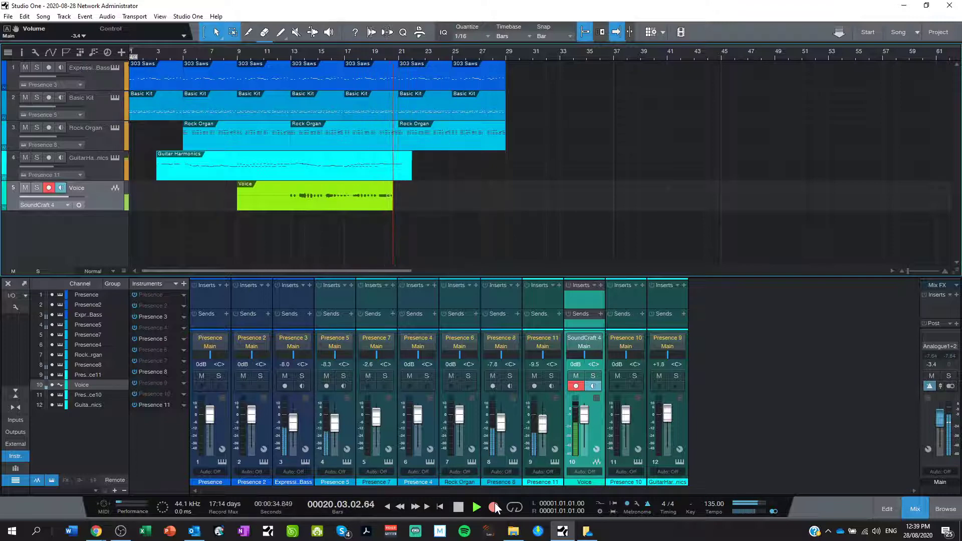
key("space")
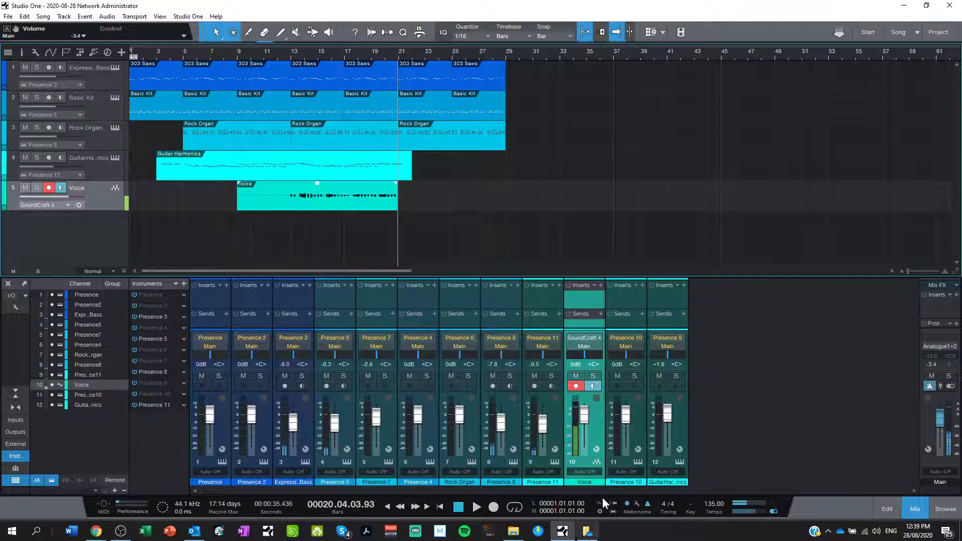
Trim the start of the Voice recording to bar 13
left_click_drag(238, 196, 291, 195)
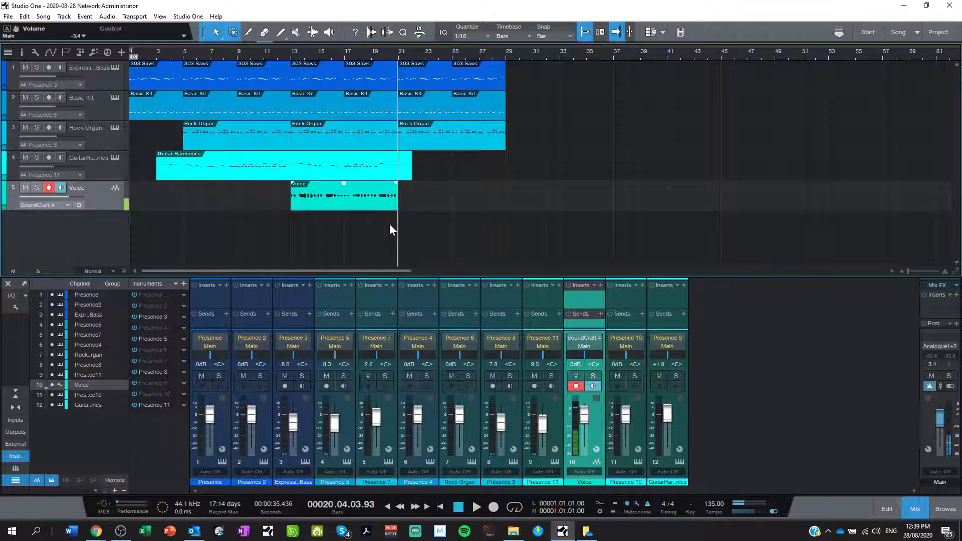
left_click(946, 273)
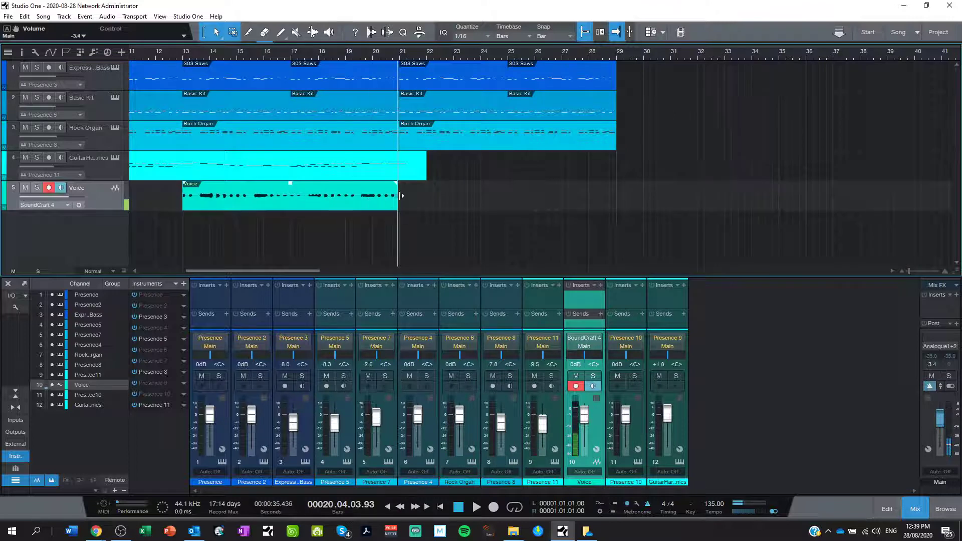
left_click_drag(399, 196, 407, 196)
left_click_drag(293, 273, 287, 271)
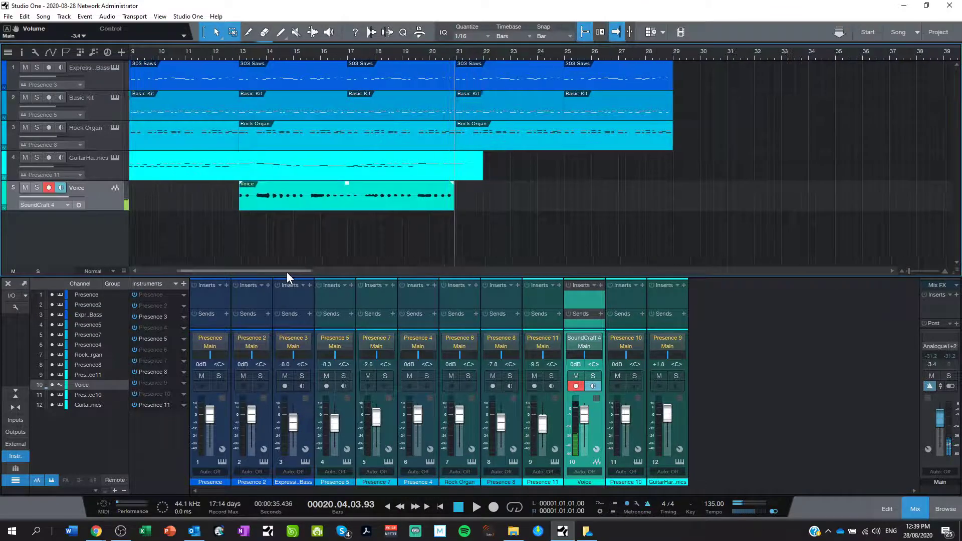
Duplicate the Voice track without its recording, arm Voice 2 for recording and disarm the original Voice track
right_click(106, 196)
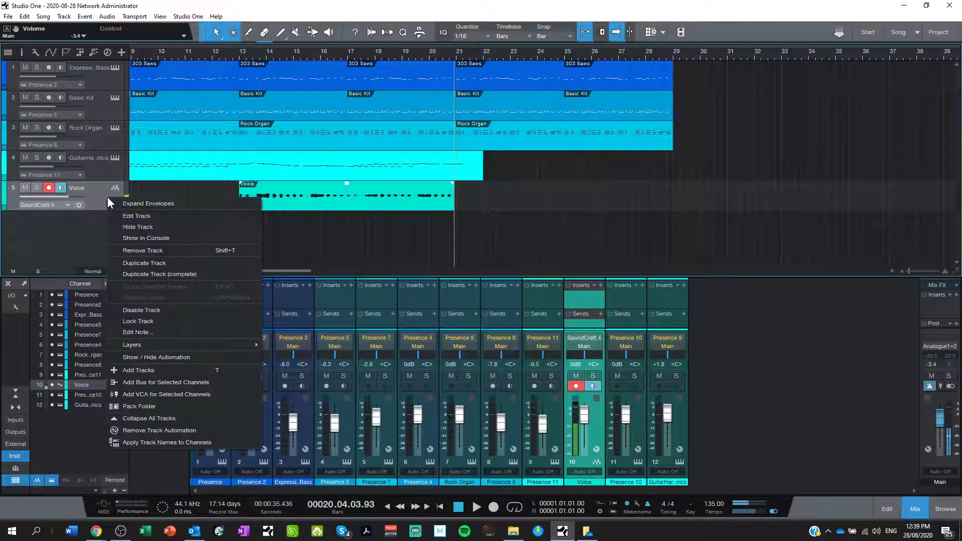
left_click(145, 264)
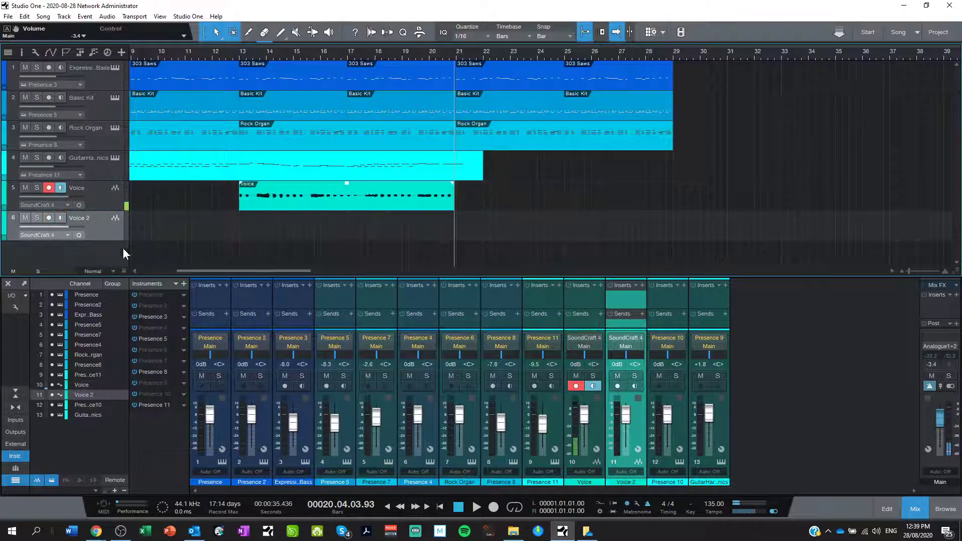
left_click(50, 216)
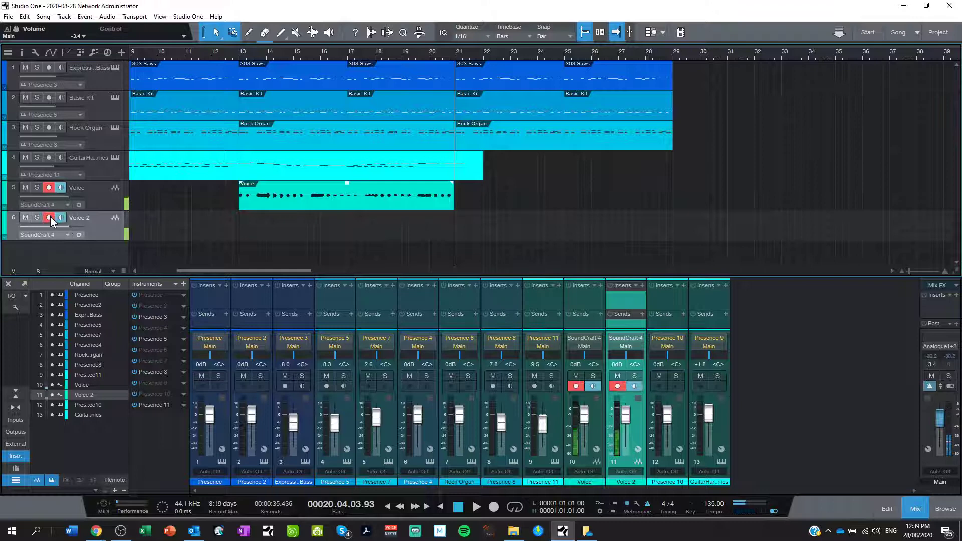
left_click(49, 187)
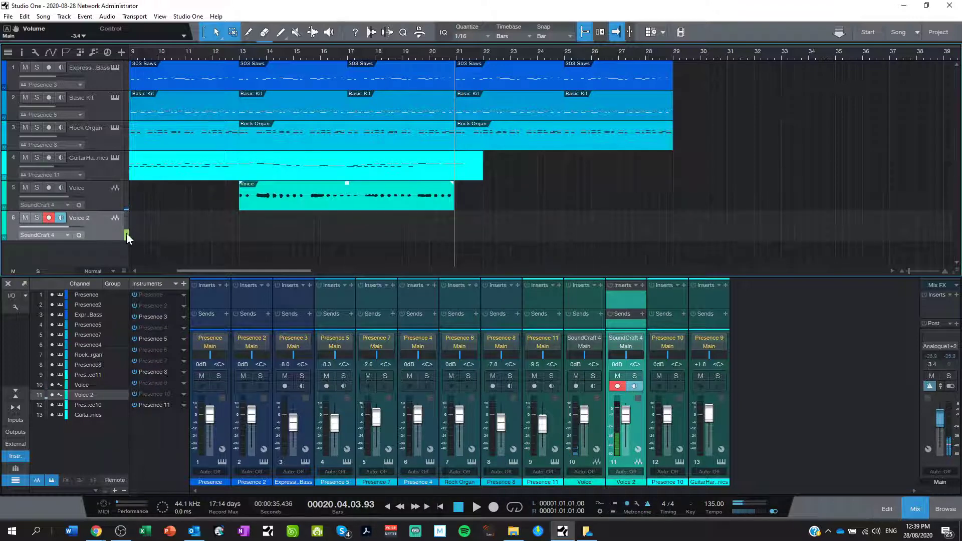
Play the song from bar 13, raise the Voice track's volume to +9.7 dB and stop playback
left_click(239, 54)
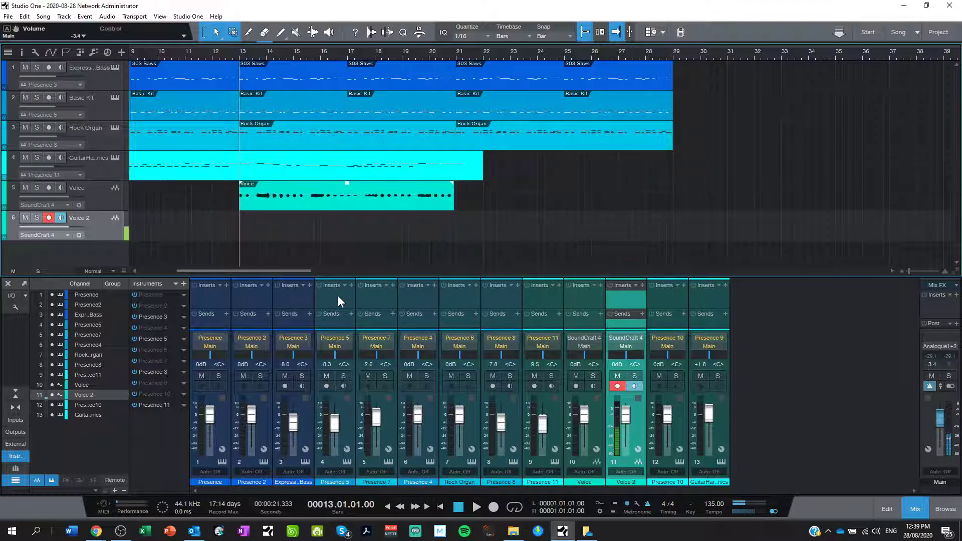
left_click(476, 508)
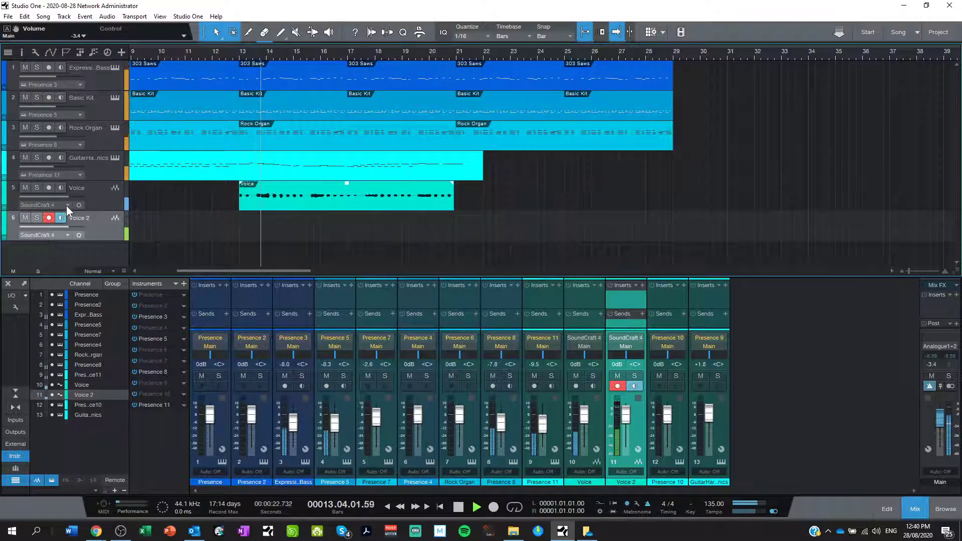
left_click_drag(66, 197, 86, 197)
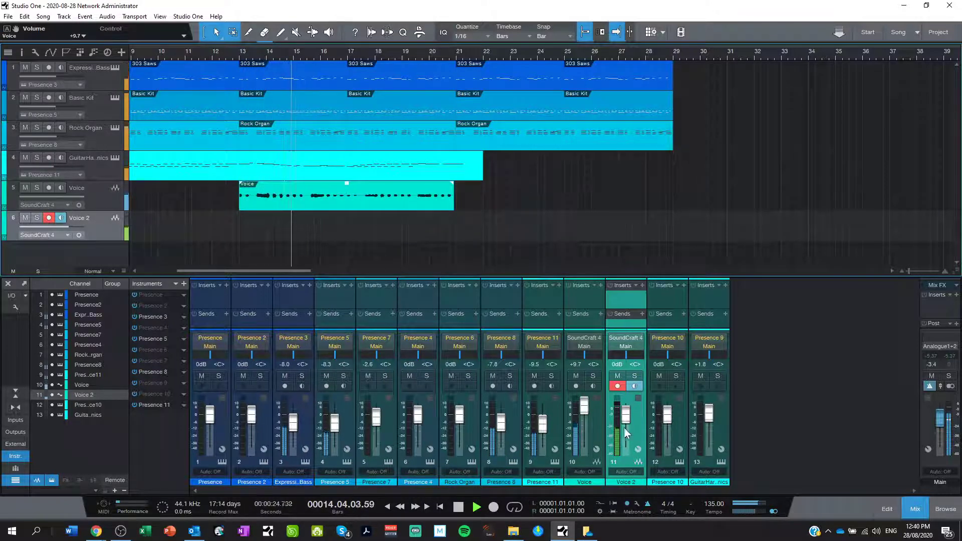
left_click(457, 508)
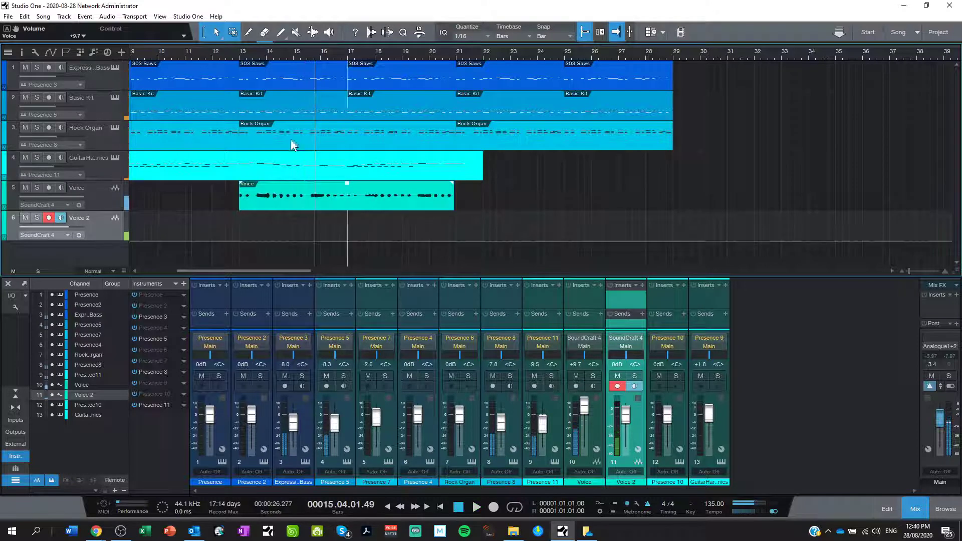
Replay the Voice take with the instruments from bar 13 to about bar 16 and stop playback
left_click(238, 56)
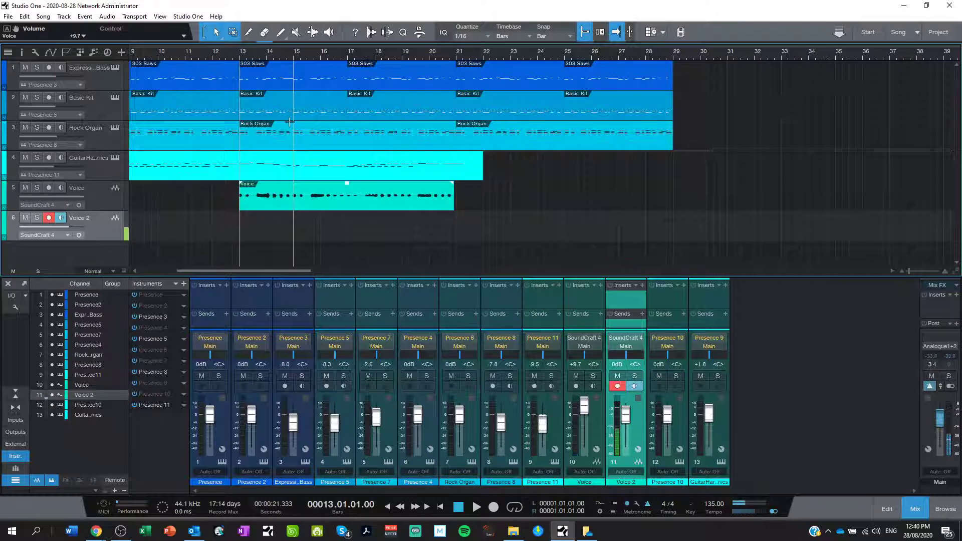
left_click(477, 507)
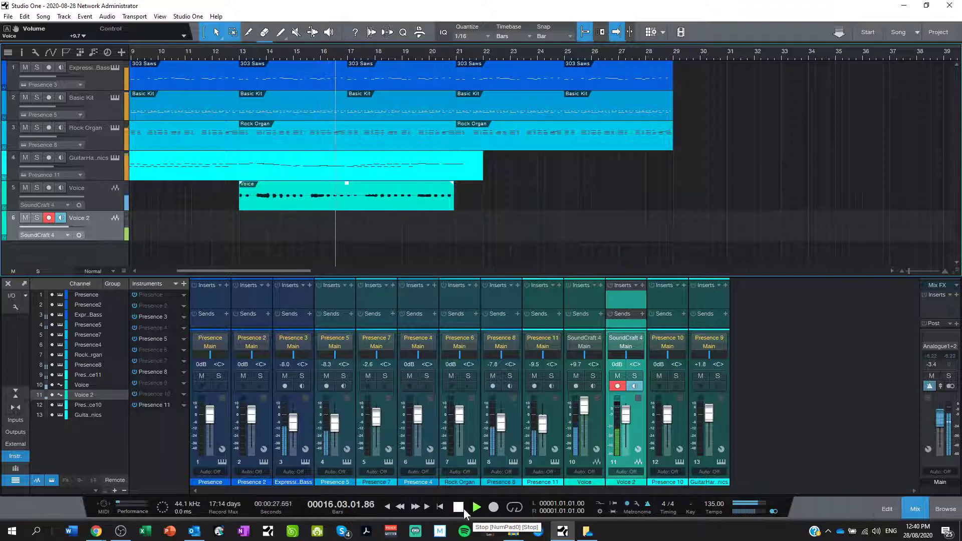
left_click(464, 509)
Record a second vocal take on the Voice 2 track from bar 13 to about bar 21
left_click(243, 56)
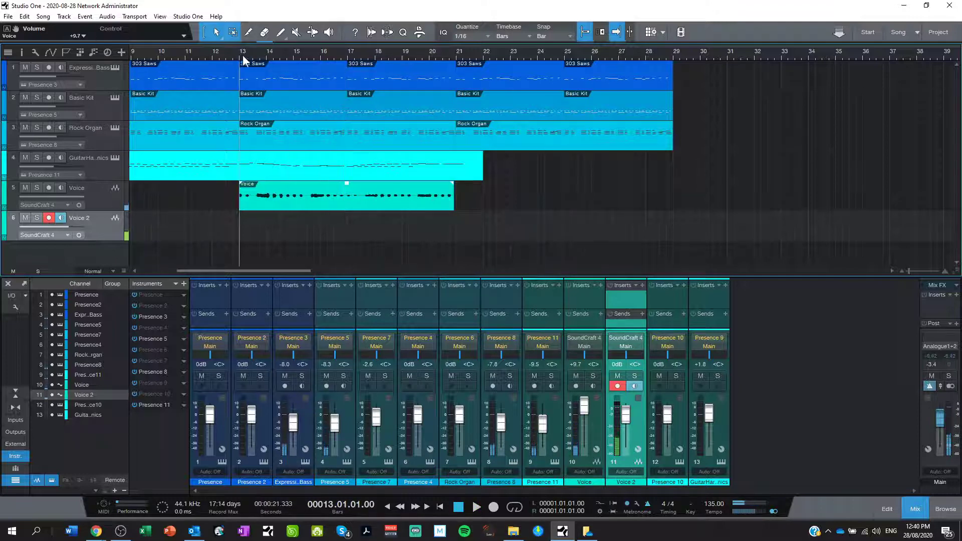
left_click(498, 507)
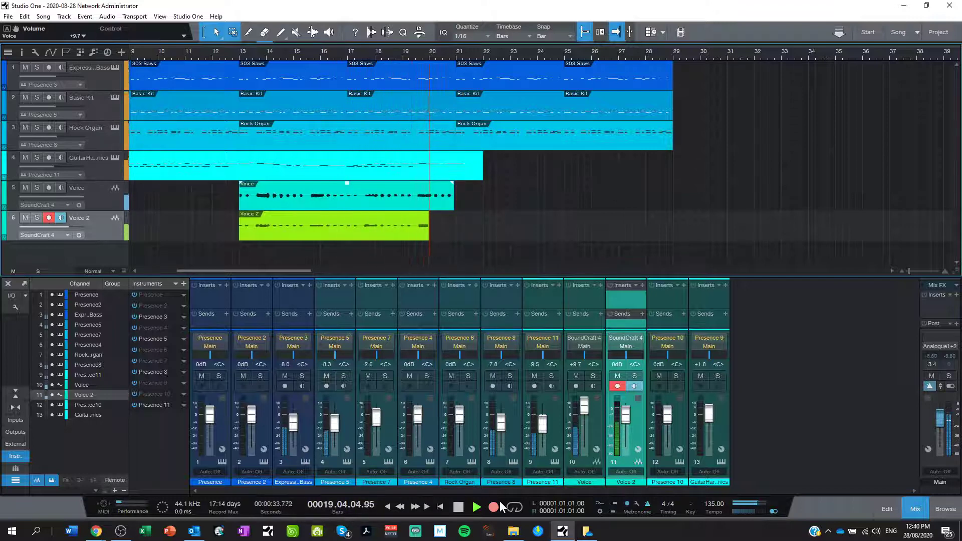
key("space")
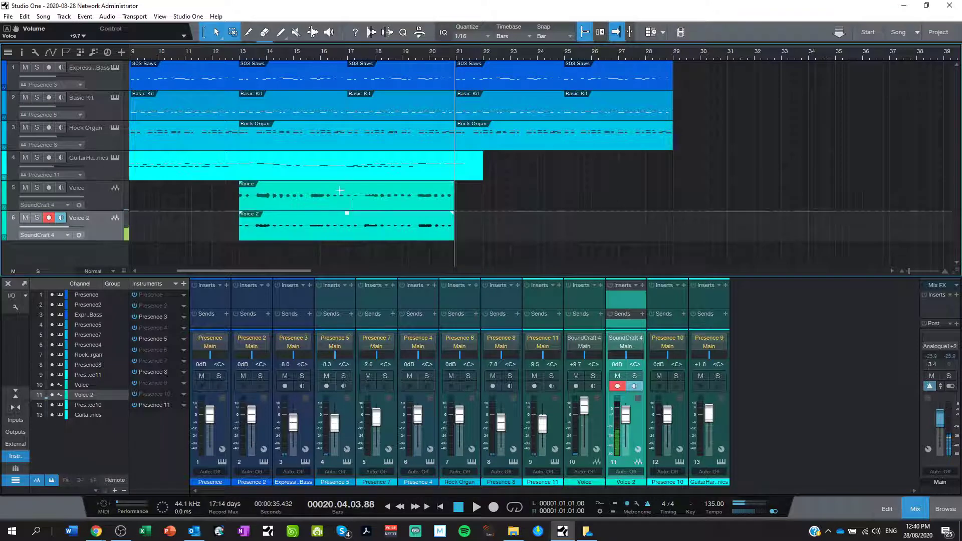
Enlarge the waveforms of the Voice and Voice 2 recordings on their tracks
left_click(350, 203)
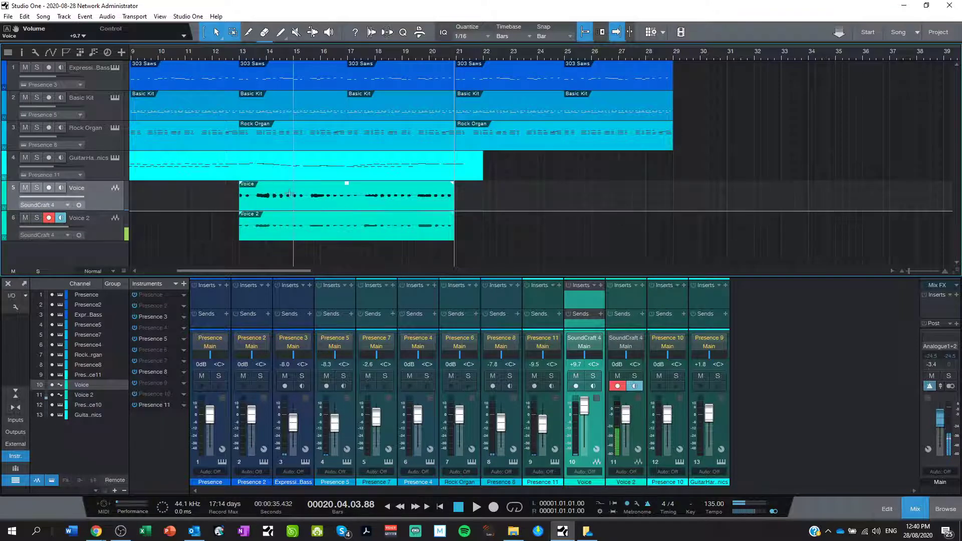
mouse_move(347, 185)
left_mouse_down()
mouse_move(345, 176)
mouse_move(348, 209)
mouse_move(348, 190)
left_mouse_up()
left_click(347, 227)
left_click(348, 193)
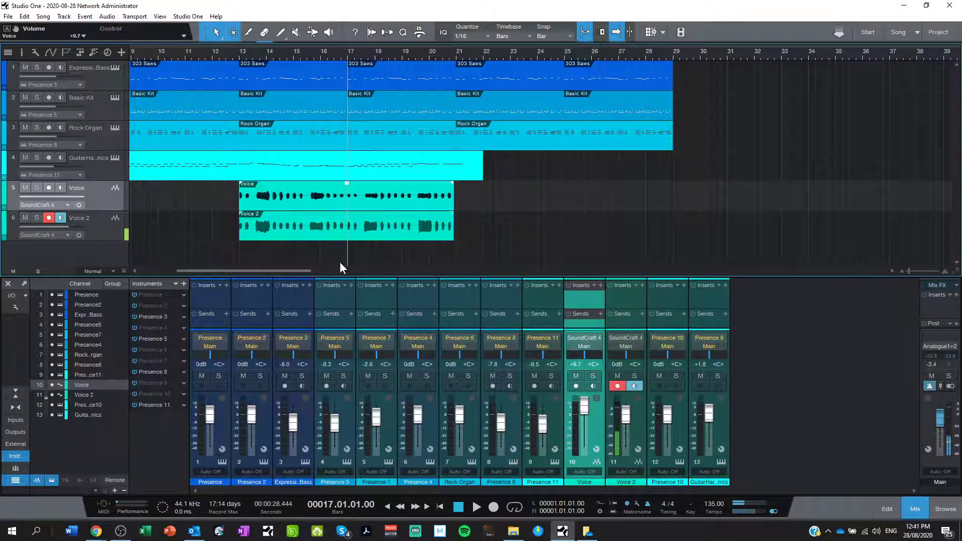
left_click(593, 285)
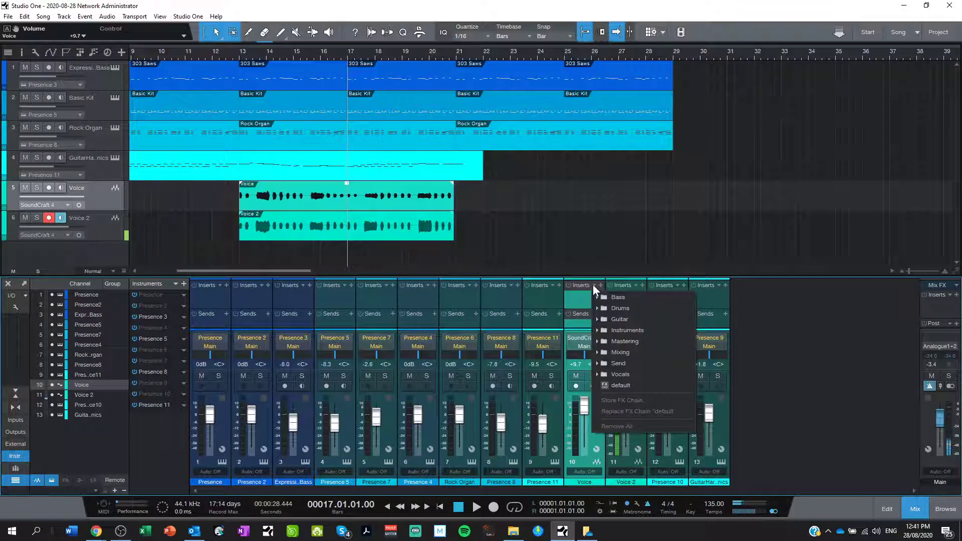
left_click(599, 374)
scroll(636, 381, "down", 1)
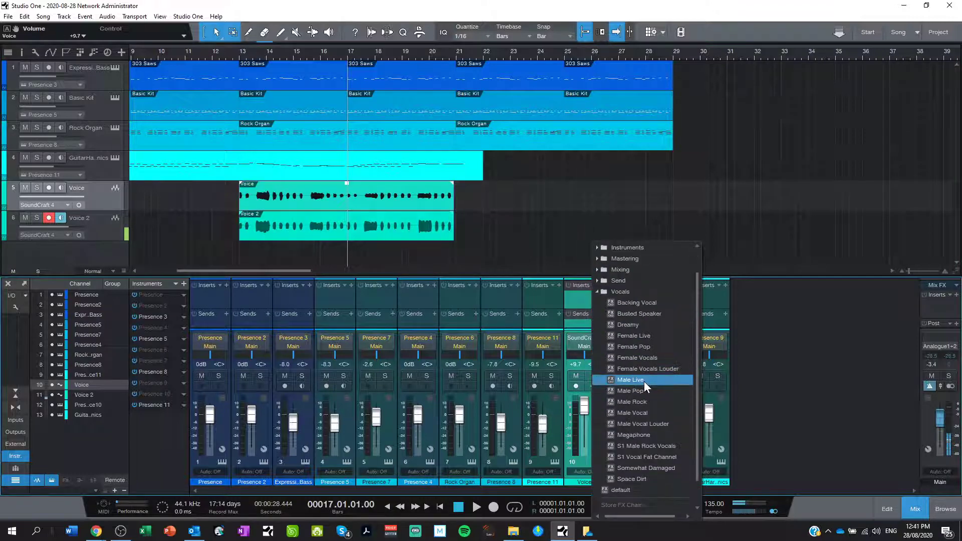
left_click(578, 296)
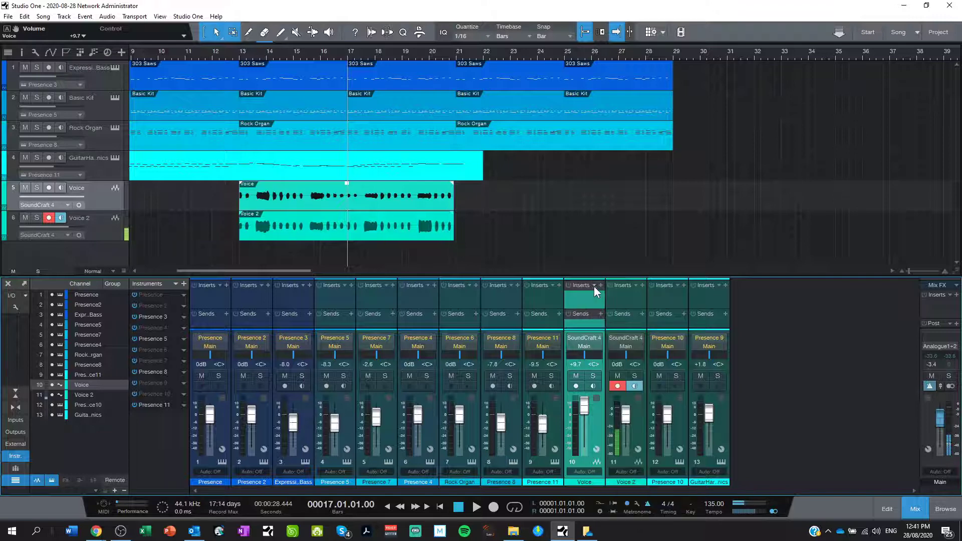
Load the Male Pop vocal FX chain into the Voice channel's inserts
left_click(595, 285)
left_click(615, 377)
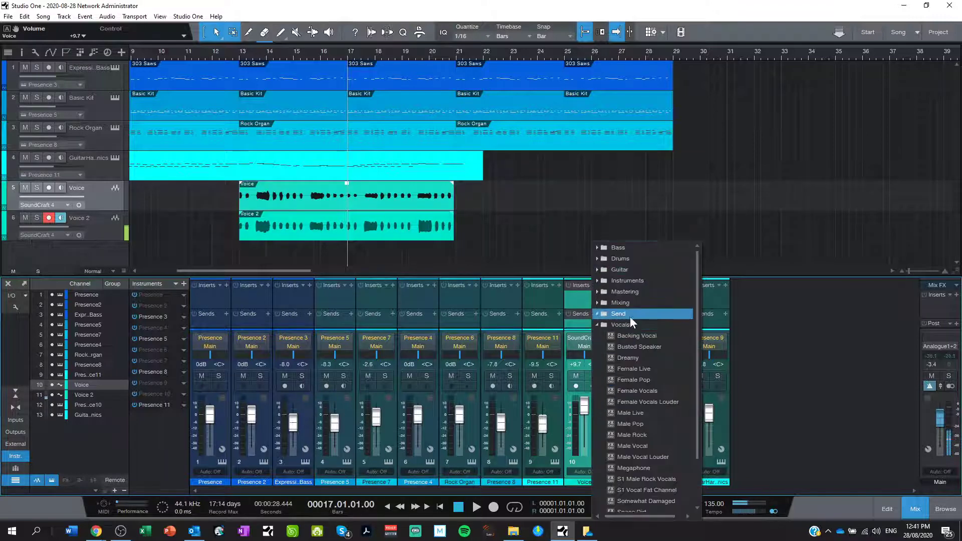
scroll(646, 345, "down", 2)
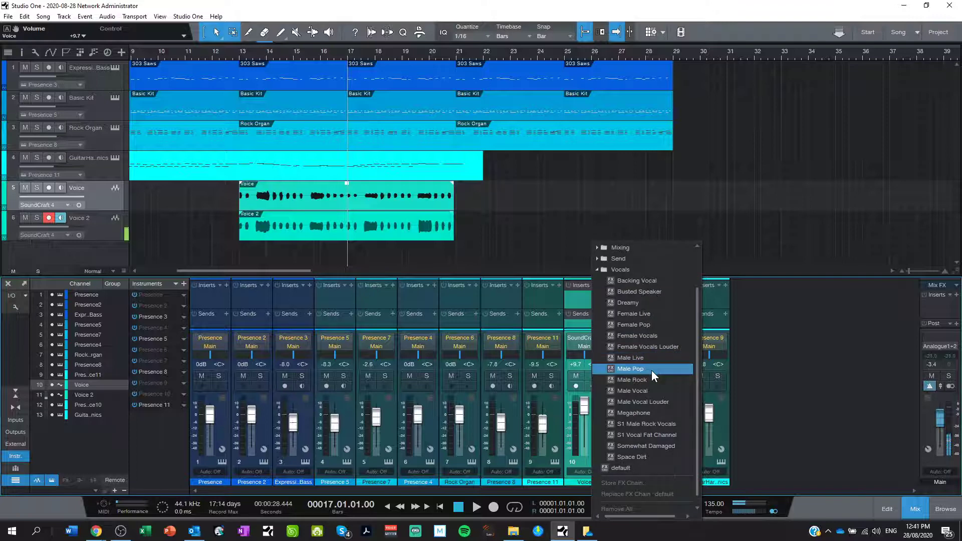
left_click(648, 368)
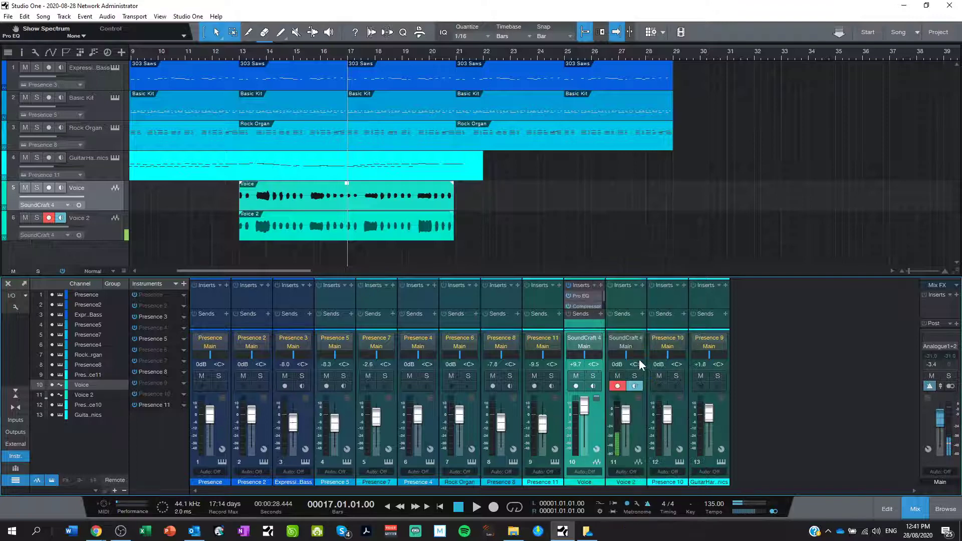
Play the song from bar 13 and lower the Voice track's volume to +5.5 dB
left_click(240, 53)
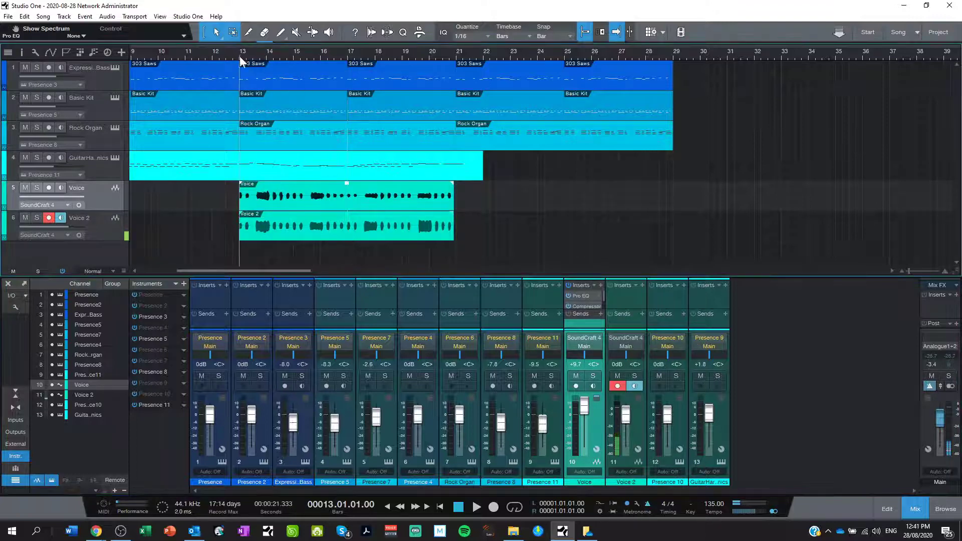
key("space")
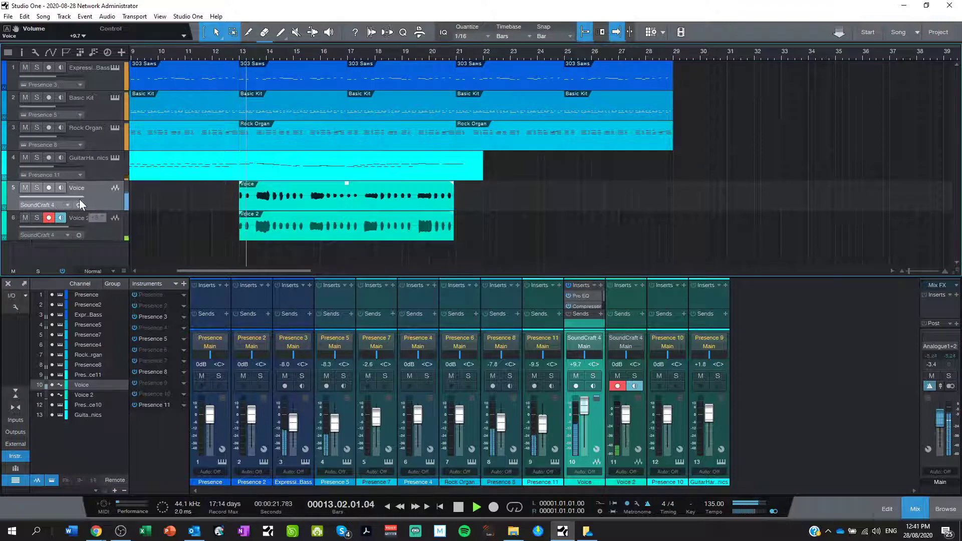
left_click_drag(79, 199, 73, 200)
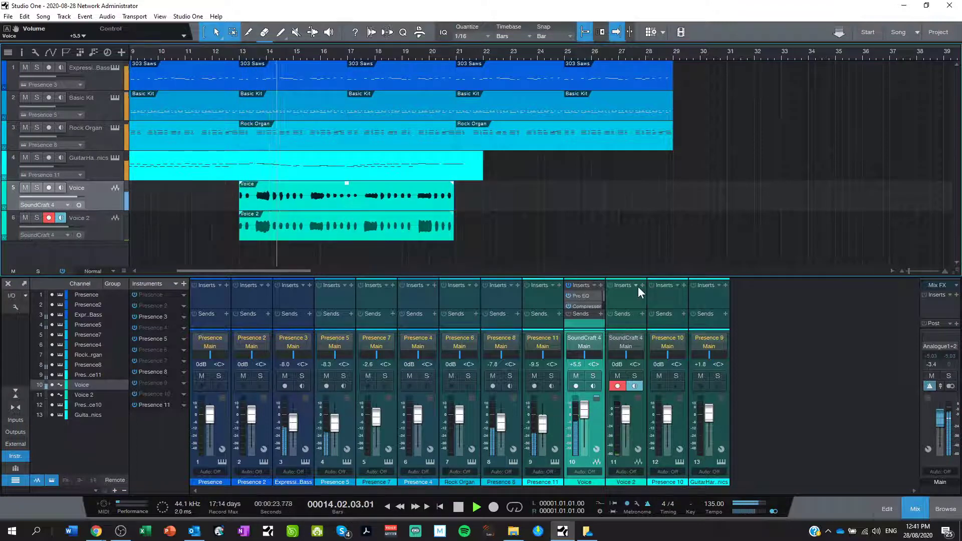
Load the Male Pop vocal FX chain into the Voice 2 channel's inserts during playback
left_click(625, 287)
left_click(635, 284)
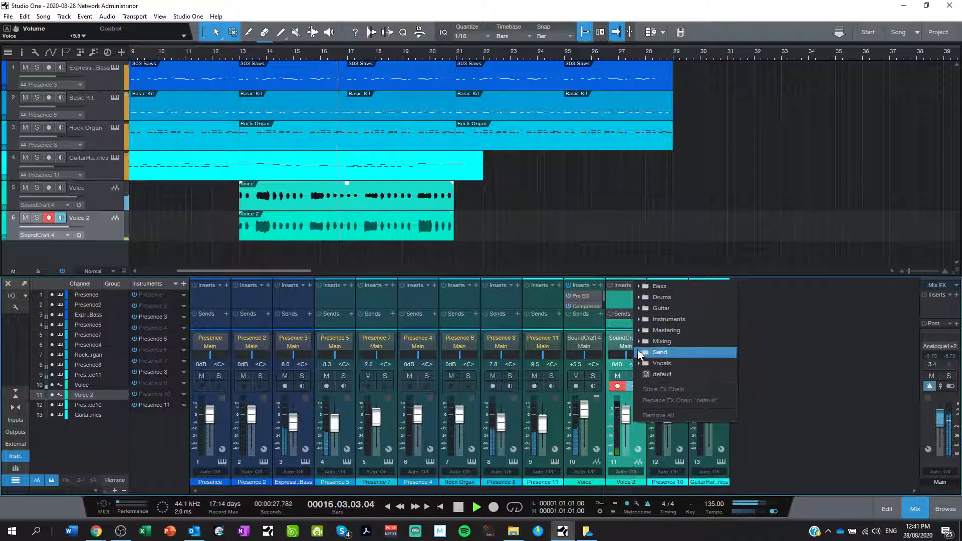
left_click(638, 364)
left_click(656, 424)
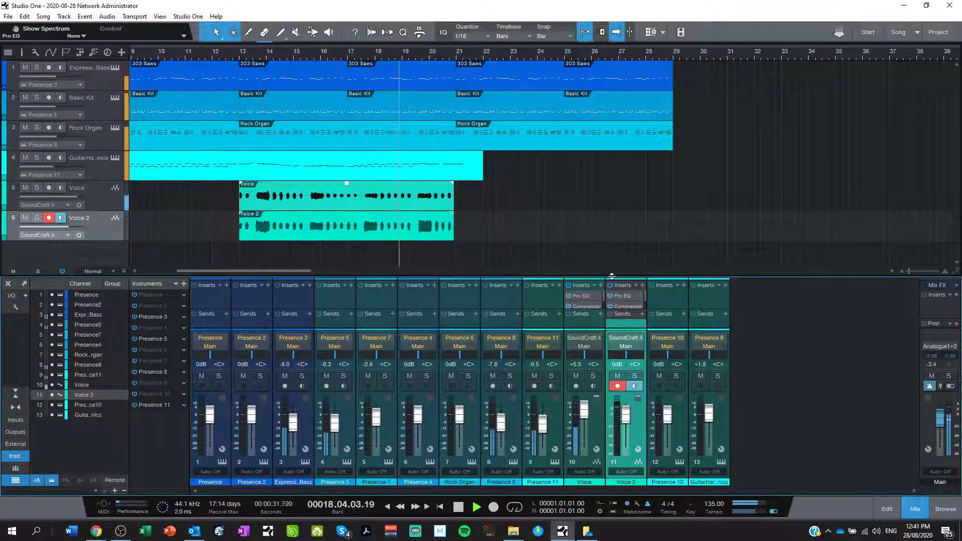
Enlarge the console's insert area and add the PreSonus Mixverb effect with a 27% mix to the Voice channel
left_click_drag(611, 278, 608, 228)
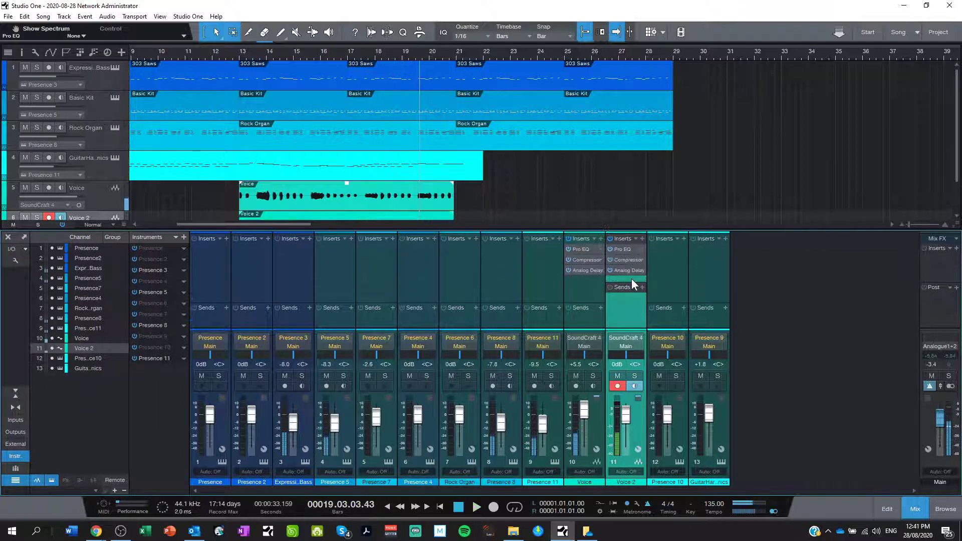
left_click_drag(631, 282, 631, 322)
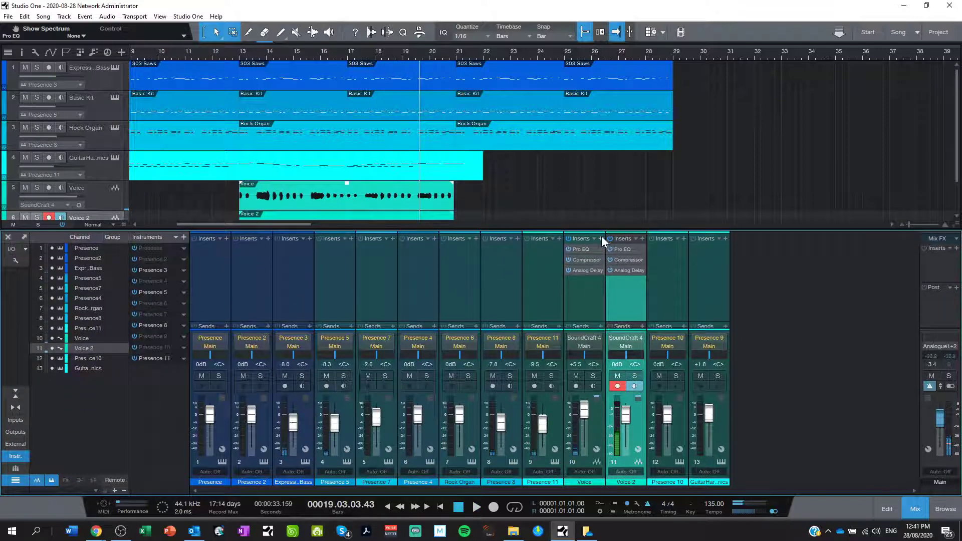
left_click(601, 238)
left_click(615, 317)
scroll(630, 324, "down", 3)
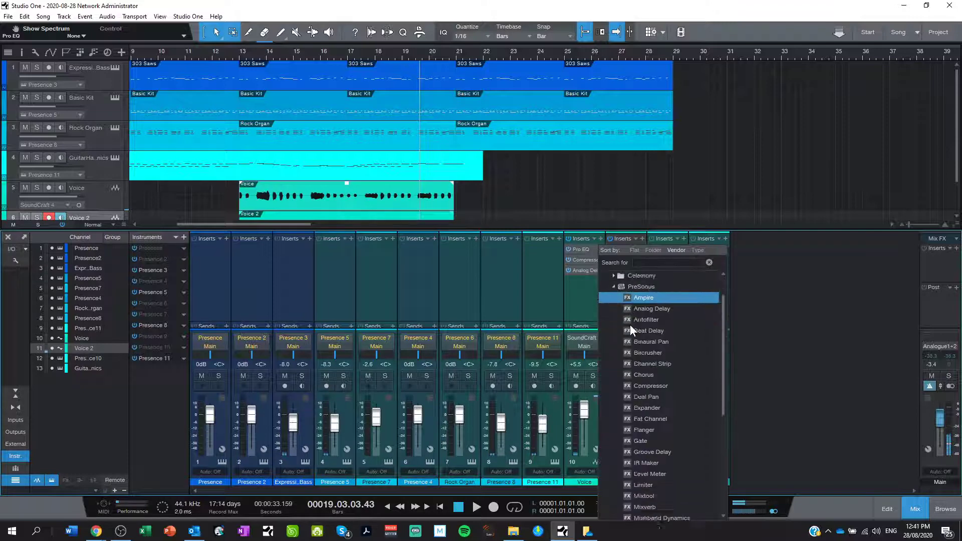
scroll(654, 374, "down", 3)
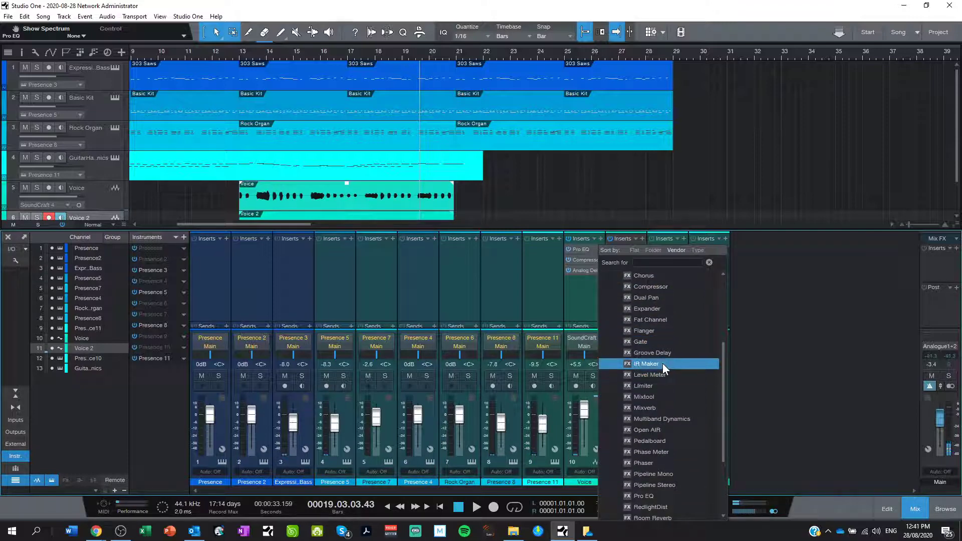
left_click(669, 407)
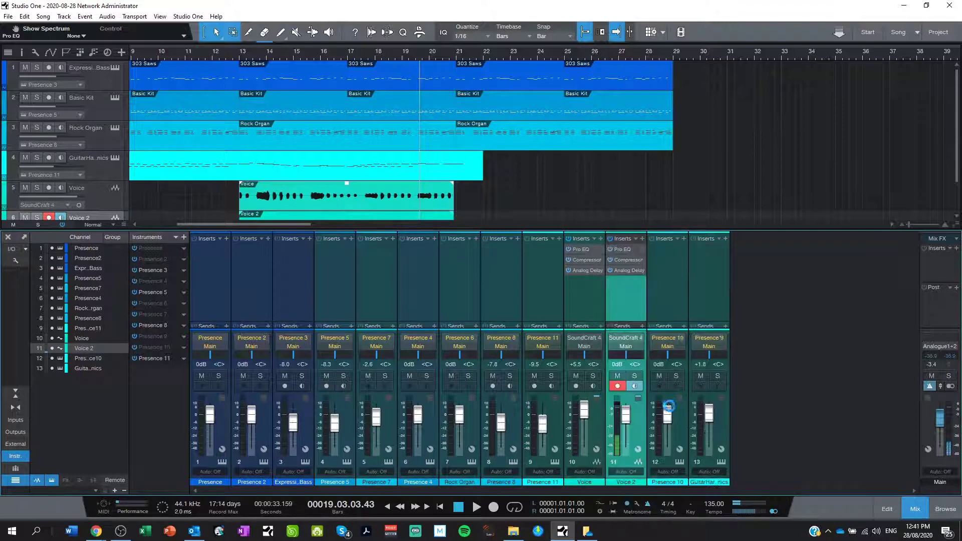
left_click(625, 282)
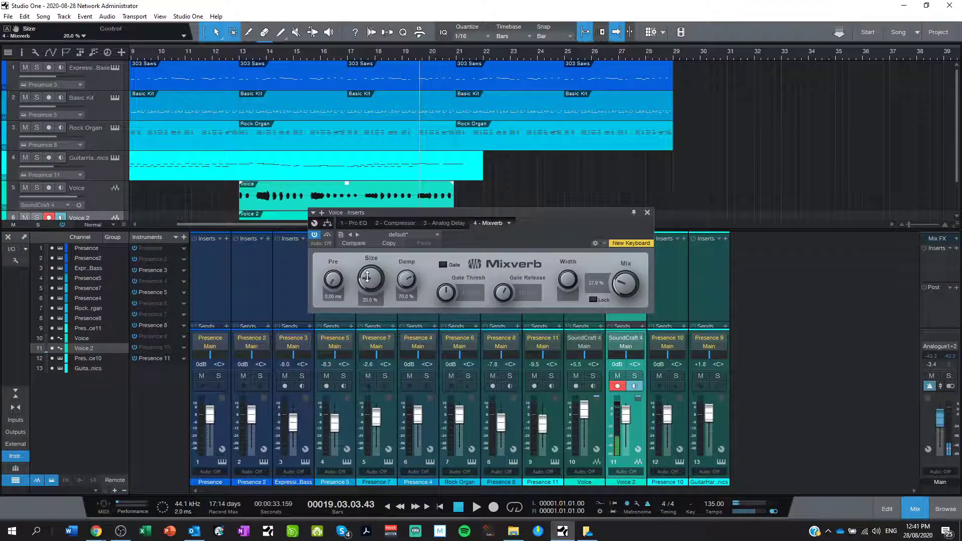
Set the Voice channel's Mixverb size to 38.5% and copy the effect to the Voice 2 channel's inserts
left_click_drag(368, 277, 404, 267)
left_click(646, 213)
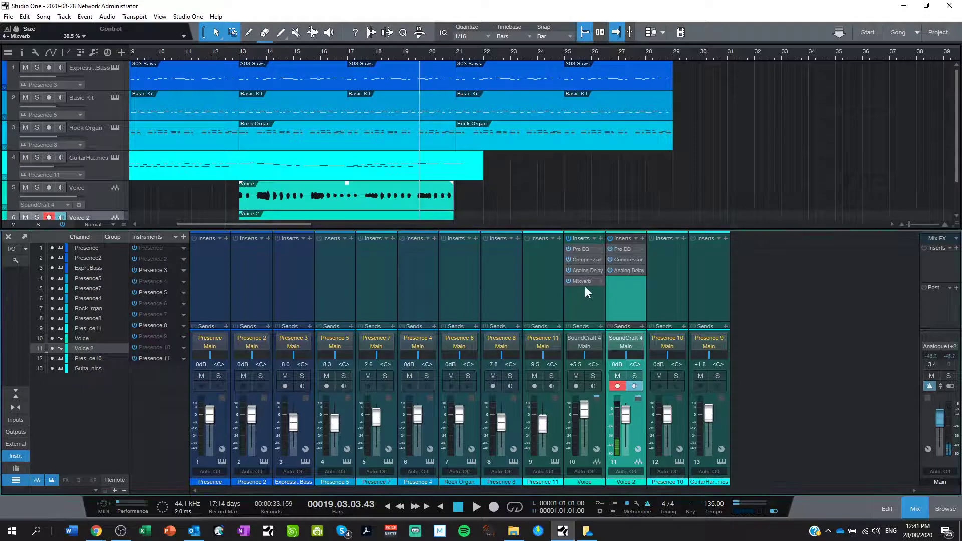
left_click_drag(594, 281, 634, 289)
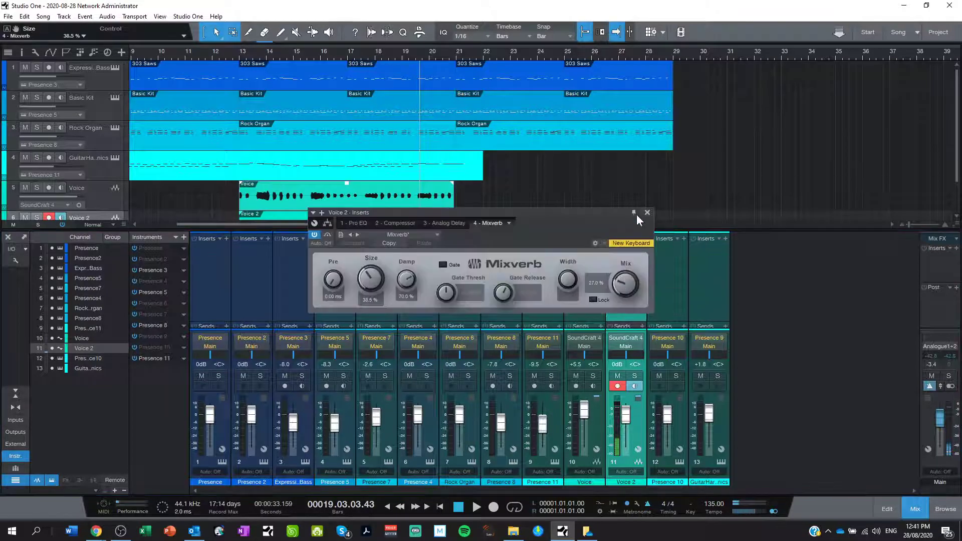
left_click(647, 213)
Play the song from bar 13 and pan Voice 2 to R38 and Voice to L46
left_click(232, 54)
key("space")
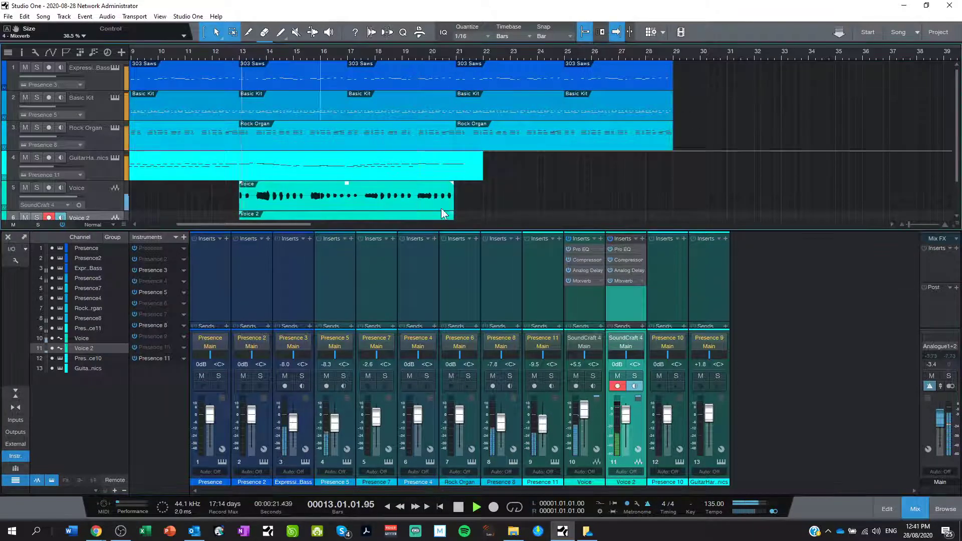
left_click_drag(620, 358, 579, 369)
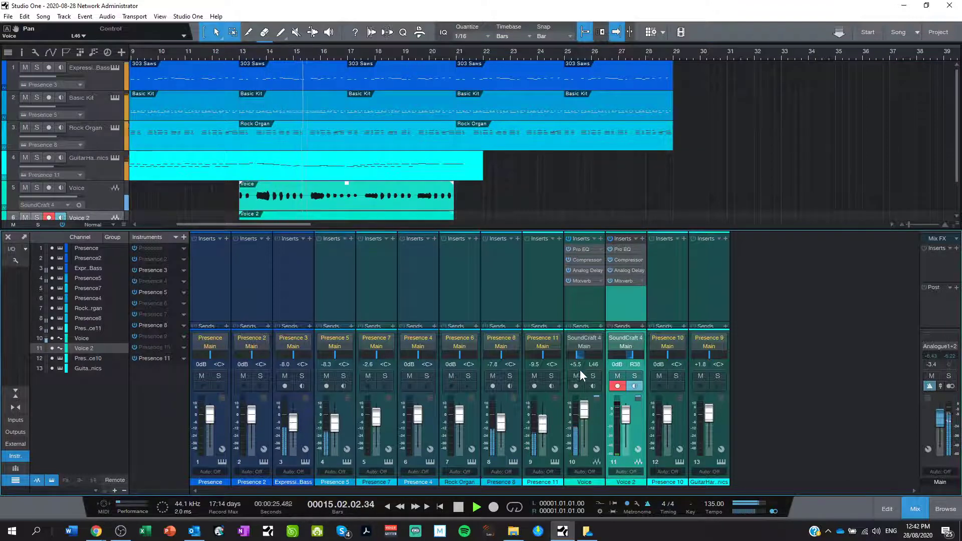
Solo the Voice and Voice 2 channels to compare their panning during playback, and clear all solos
left_click(593, 376)
left_click(635, 376)
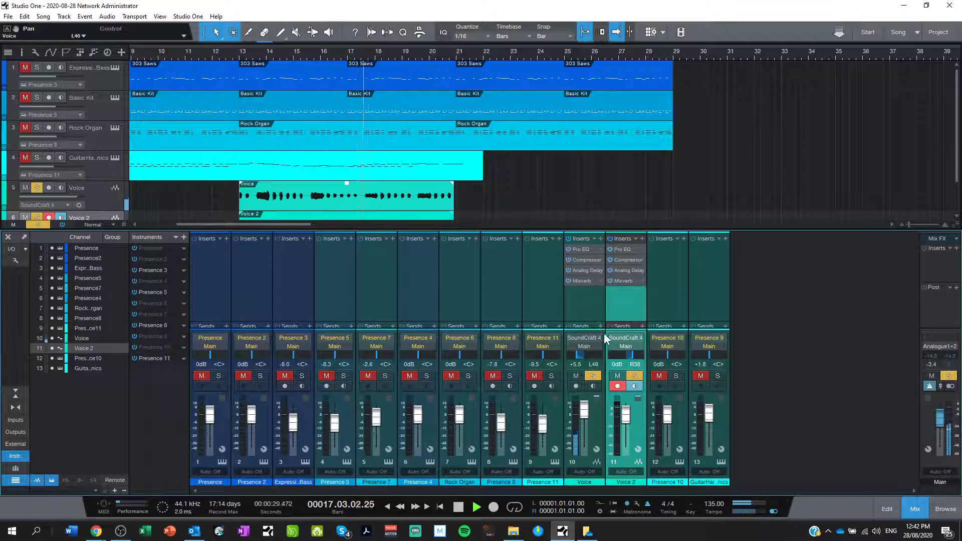
left_click(593, 377)
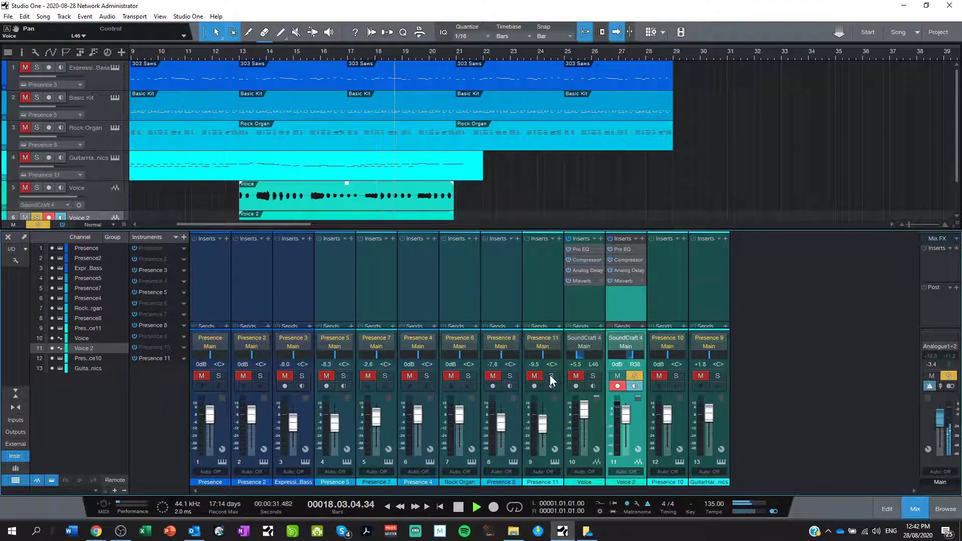
left_click(592, 376)
left_click(43, 223)
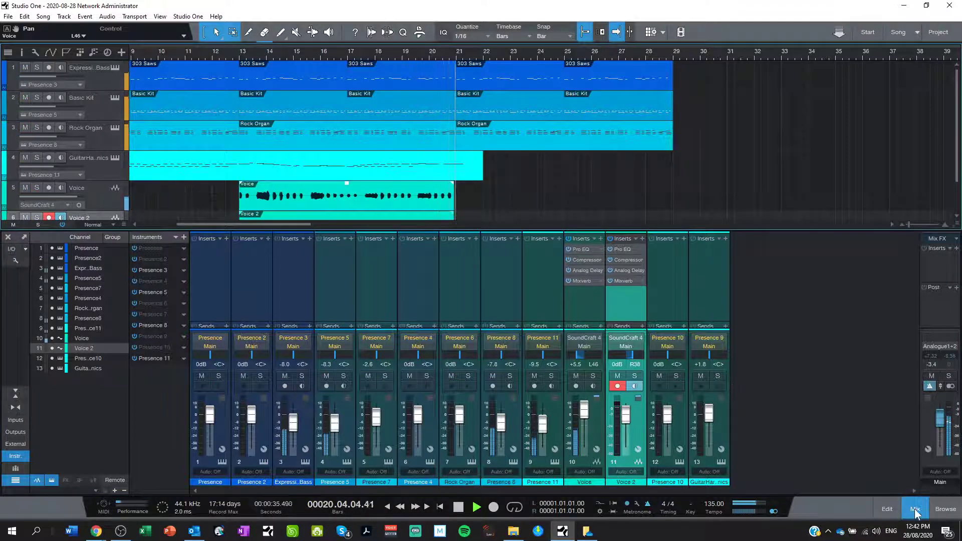
Hide the mix console and play the arrangement again from bar 13, stopping after a few bars
key("F3")
left_click(239, 55)
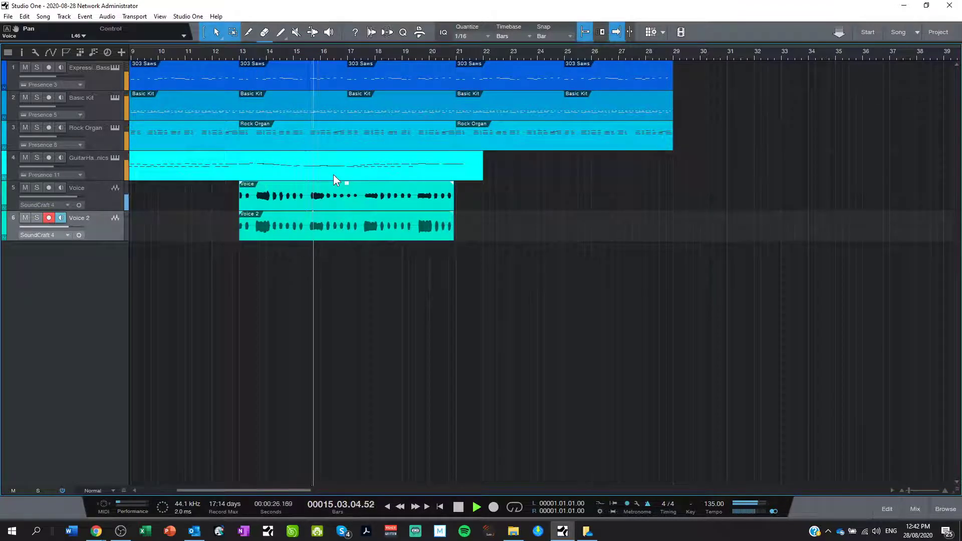
key("space")
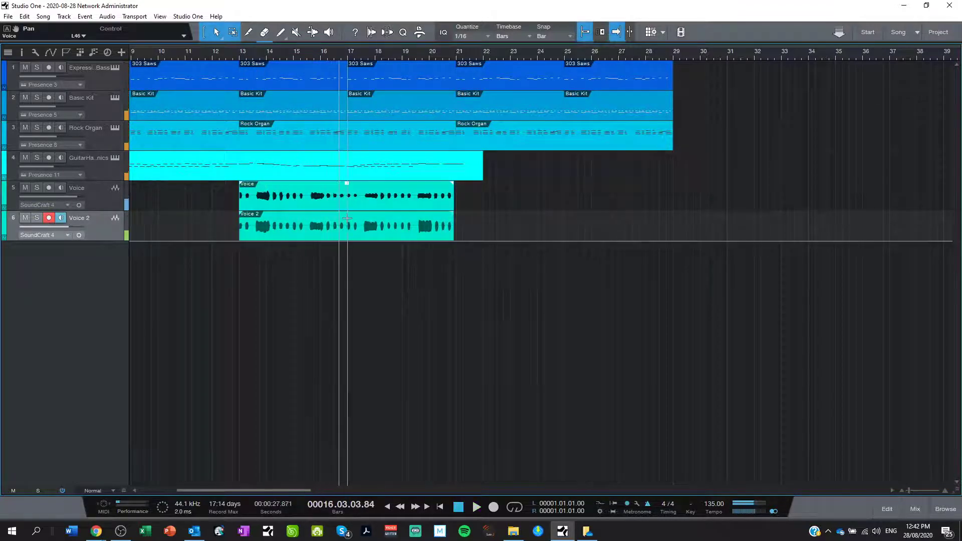
Add short fade-ins at the start and fade-outs at the end of the Voice and Voice 2 clips
left_click(903, 491)
left_click(944, 491)
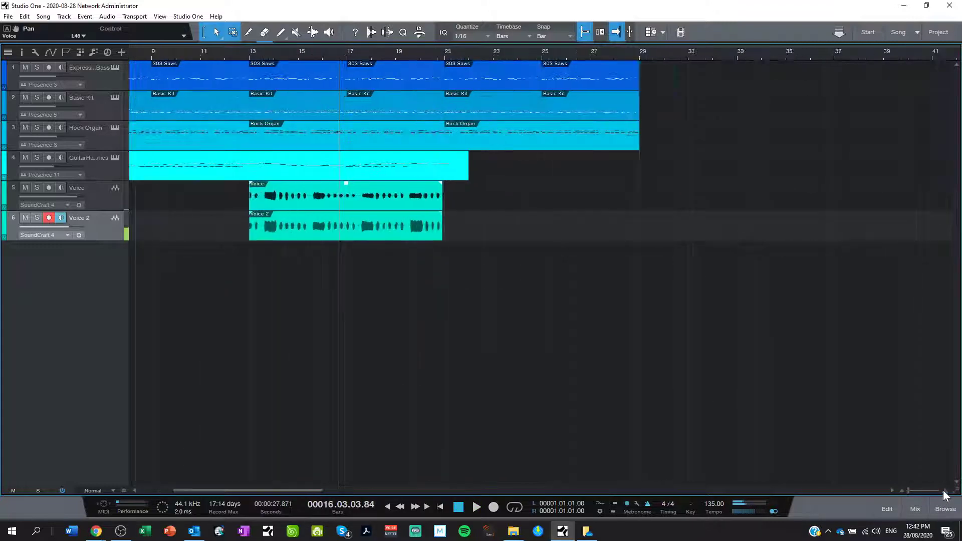
left_click(940, 490)
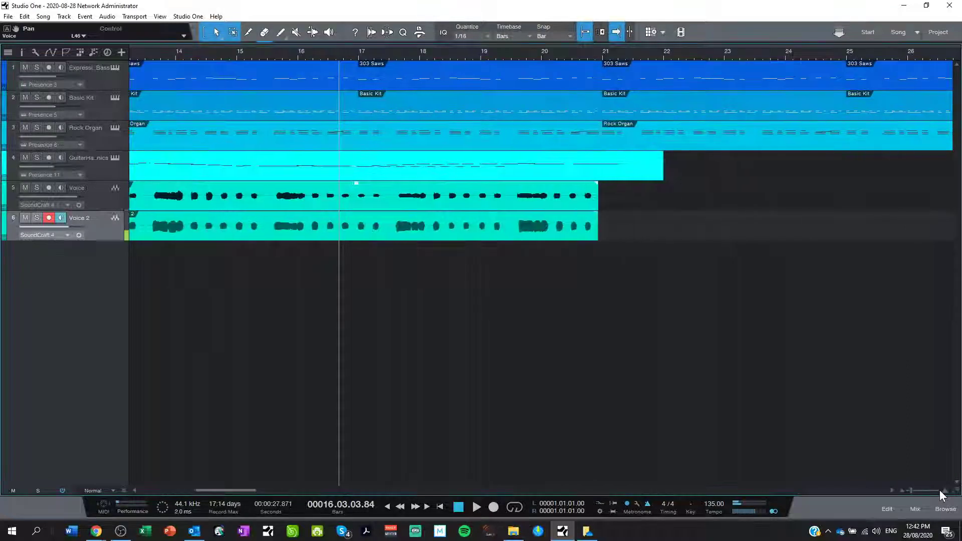
left_click_drag(244, 490, 228, 489)
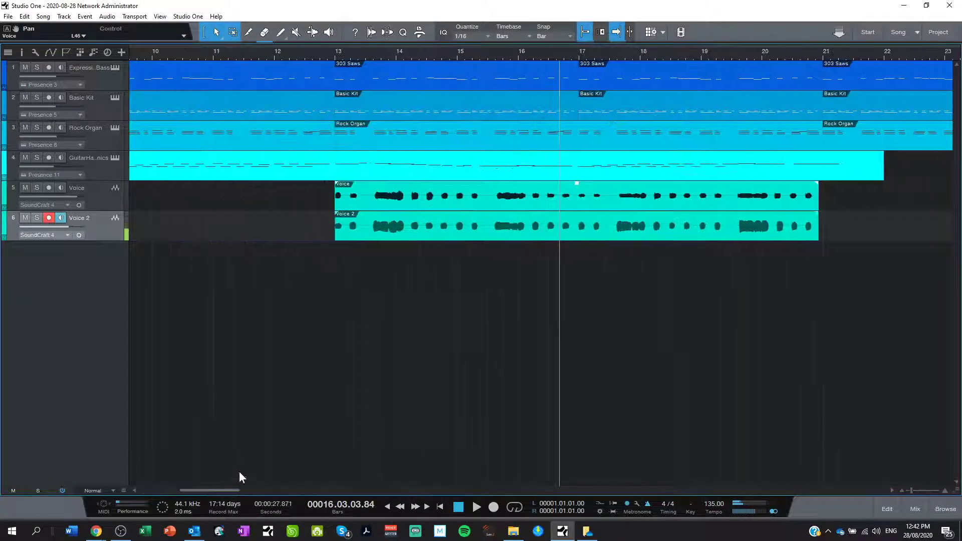
left_click(332, 196)
left_click_drag(332, 196, 329, 196)
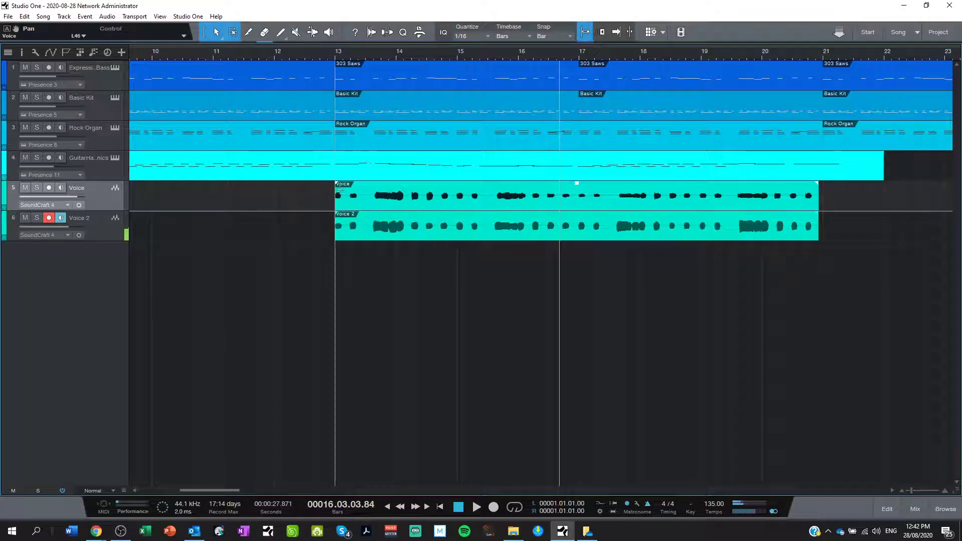
left_click(331, 226)
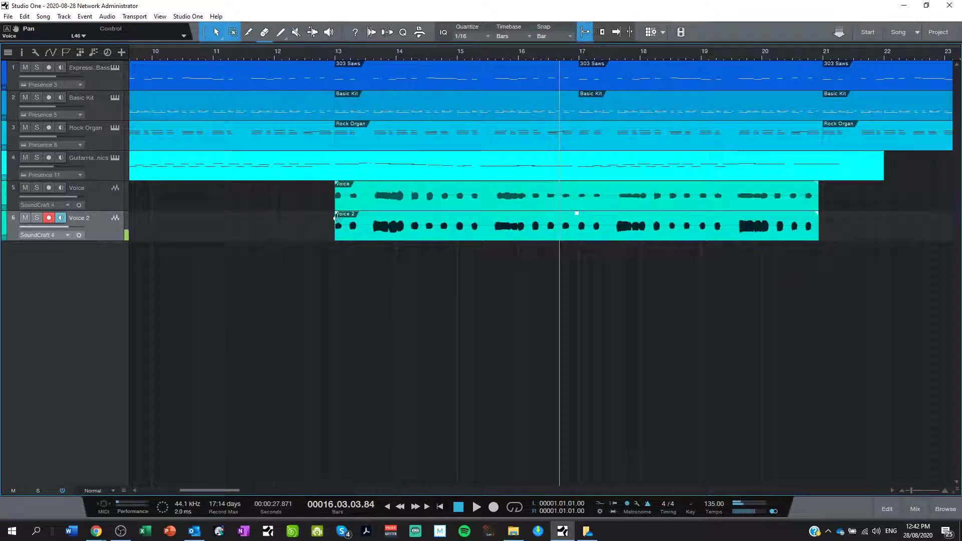
left_click(337, 188)
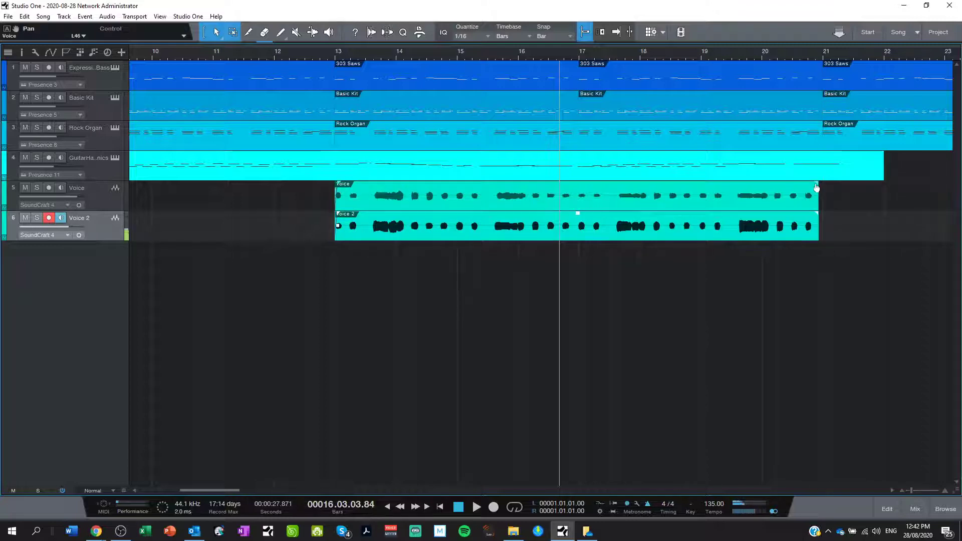
left_click_drag(817, 188, 809, 218)
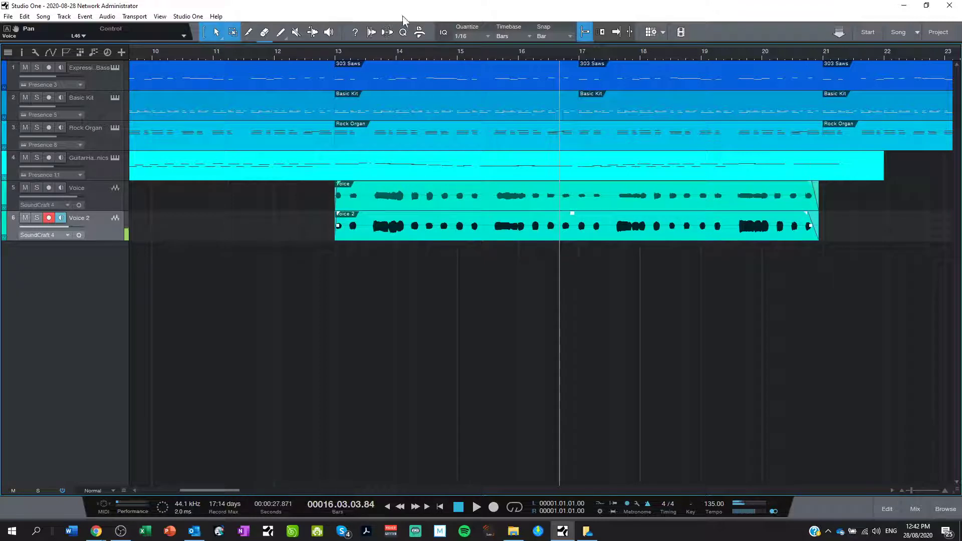